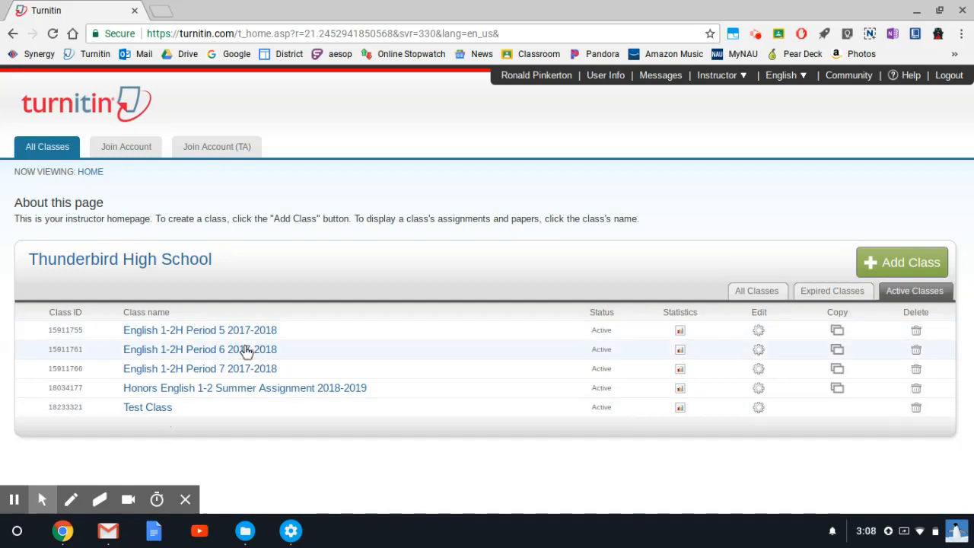
Open the Test Class and start a new assignment in it.
{"action": "left_click", "coordinate": [162, 416]}
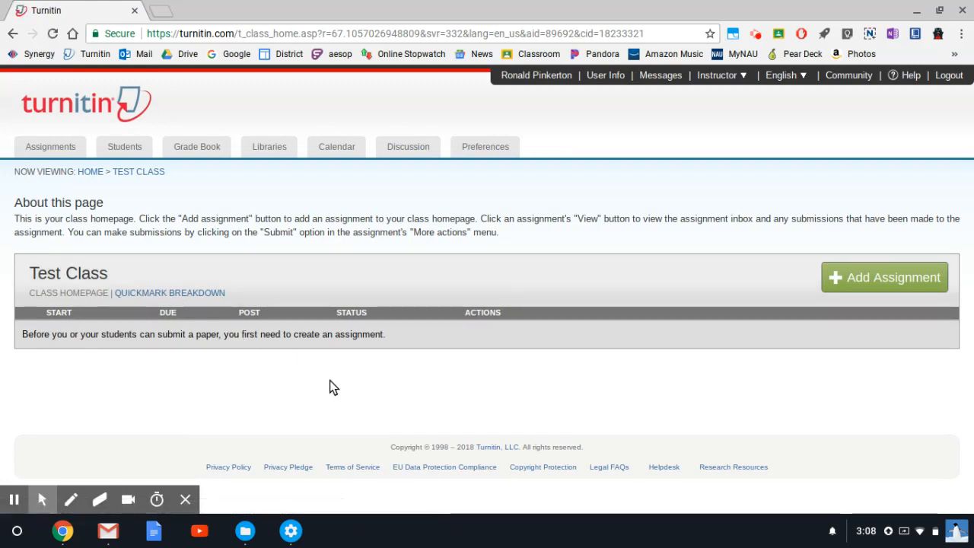
{"action": "left_click", "coordinate": [870, 282]}
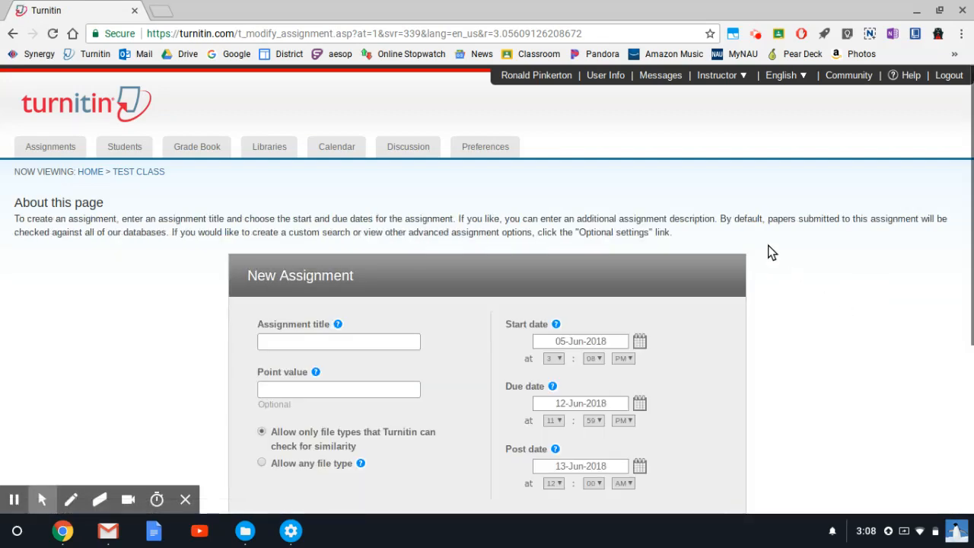
{"action": "scroll", "coordinate": [787, 217], "scroll_direction": "down", "scroll_amount": 2}
{"action": "scroll", "coordinate": [787, 217], "scroll_direction": "down", "scroll_amount": 1}
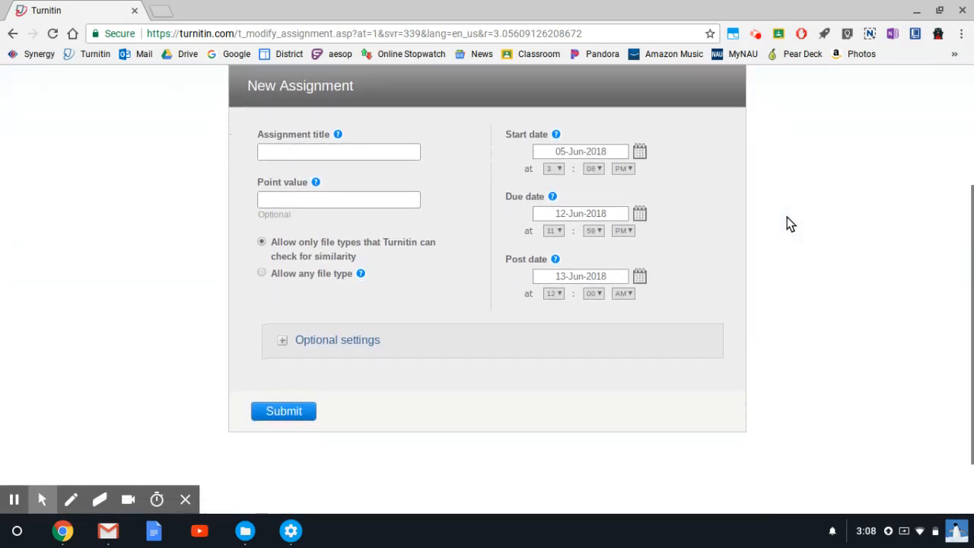
{"action": "scroll", "coordinate": [787, 217], "scroll_direction": "up", "scroll_amount": 3}
{"action": "scroll", "coordinate": [787, 217], "scroll_direction": "up", "scroll_amount": 1}
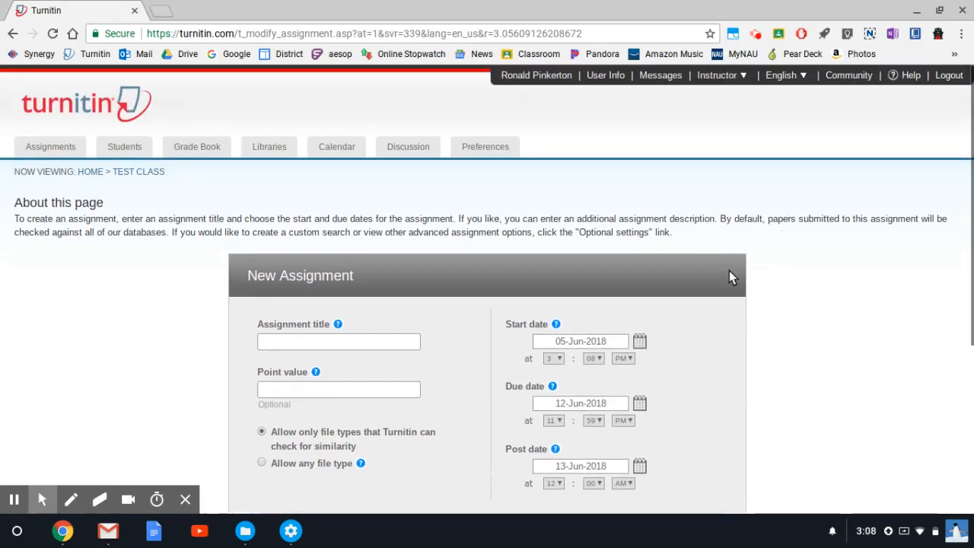
Title the new assignment "Assignment 1".
{"action": "left_click", "coordinate": [361, 340]}
{"action": "type", "text": "A"}
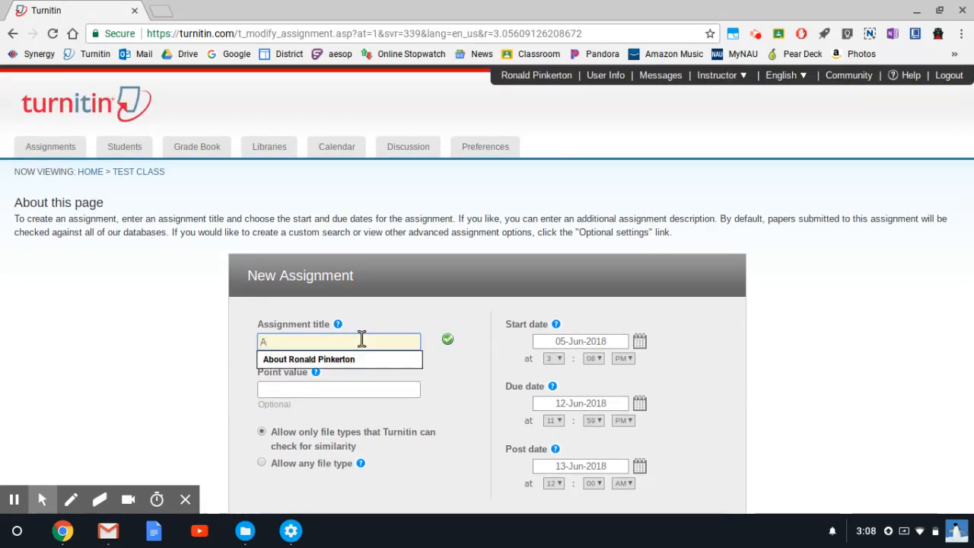
{"action": "type", "text": "ssingnmen"}
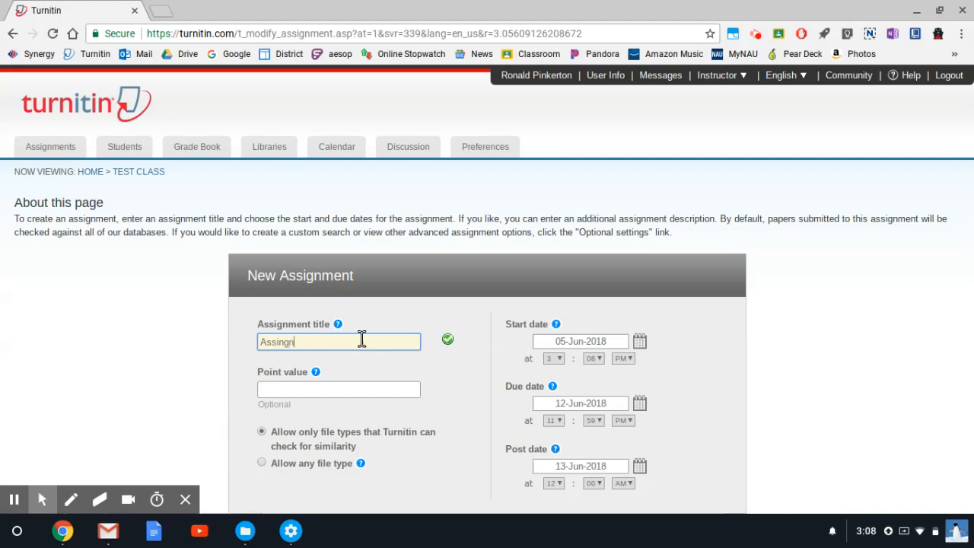
{"action": "type", "text": "t"}
{"action": "key", "text": "BackSpace"}
{"action": "key", "text": "BackSpace"}
{"action": "key", "text": "BackSpace"}
{"action": "key", "text": "BackSpace"}
{"action": "key", "text": "BackSpace"}
{"action": "key", "text": "BackSpace"}
{"action": "key", "text": "BackSpace"}
{"action": "key", "text": "BackSpace"}
{"action": "key", "text": "BackSpace"}
{"action": "type", "text": "signment 1"}
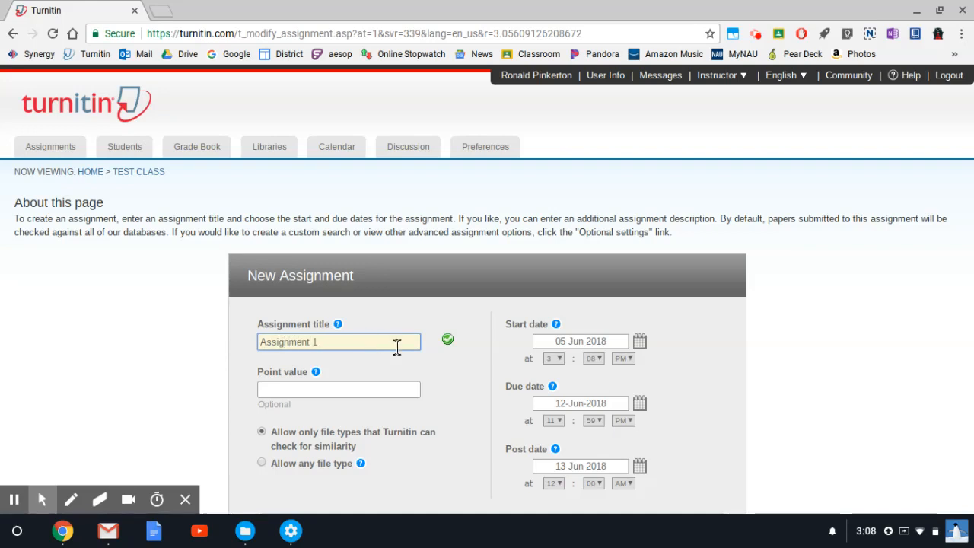
Set the assignment's point value to 100000.
{"action": "left_click", "coordinate": [370, 389]}
{"action": "type", "text": "1"}
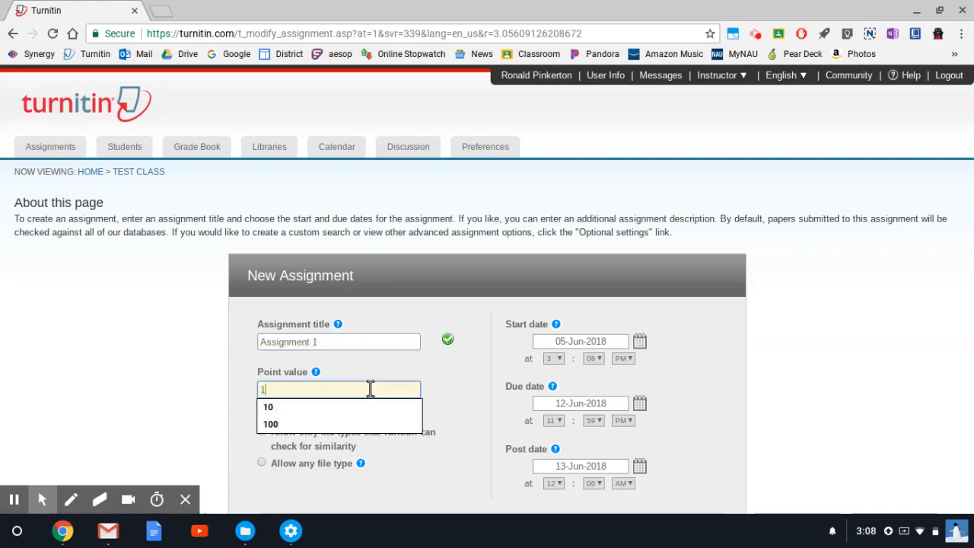
{"action": "type", "text": "00000"}
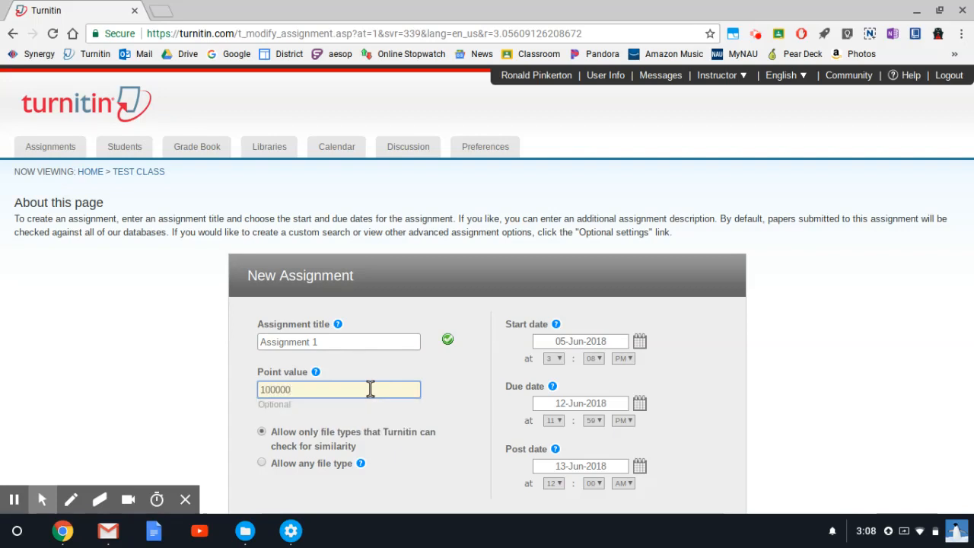
{"action": "scroll", "coordinate": [434, 380], "scroll_direction": "down", "scroll_amount": 1}
{"action": "left_click", "coordinate": [433, 380]}
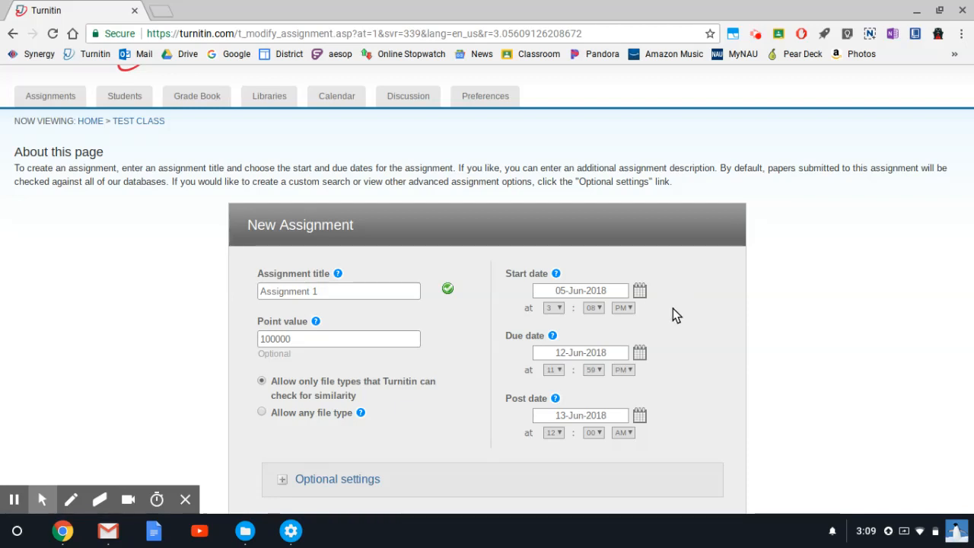
Set both the due date and the post date of the assignment to 08-Jun-2018.
{"action": "scroll", "coordinate": [660, 331], "scroll_direction": "down", "scroll_amount": 1}
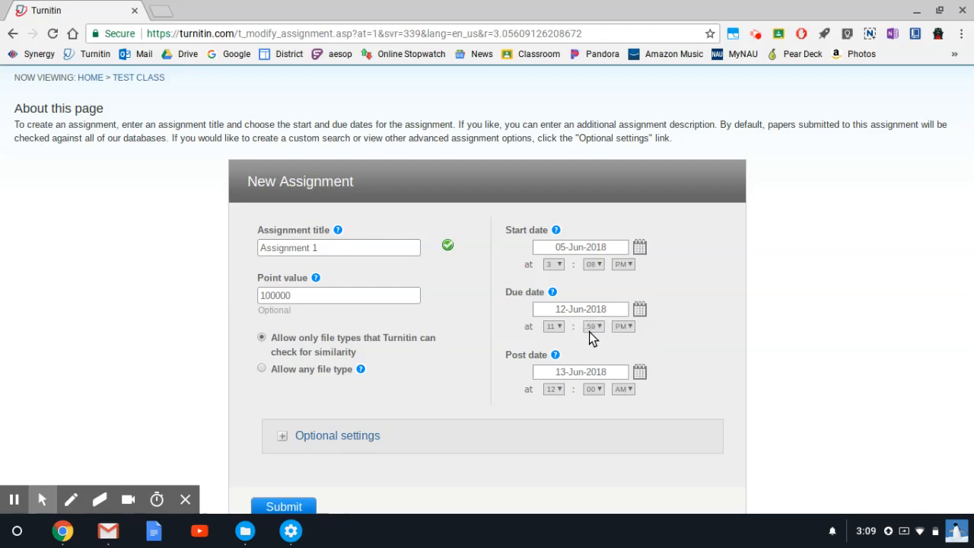
{"action": "left_click", "coordinate": [639, 311]}
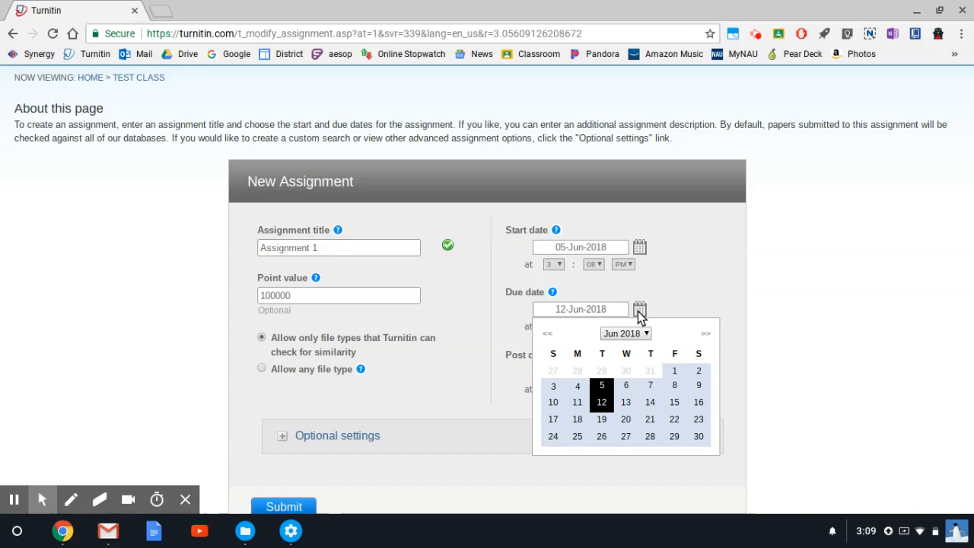
{"action": "left_click", "coordinate": [674, 386]}
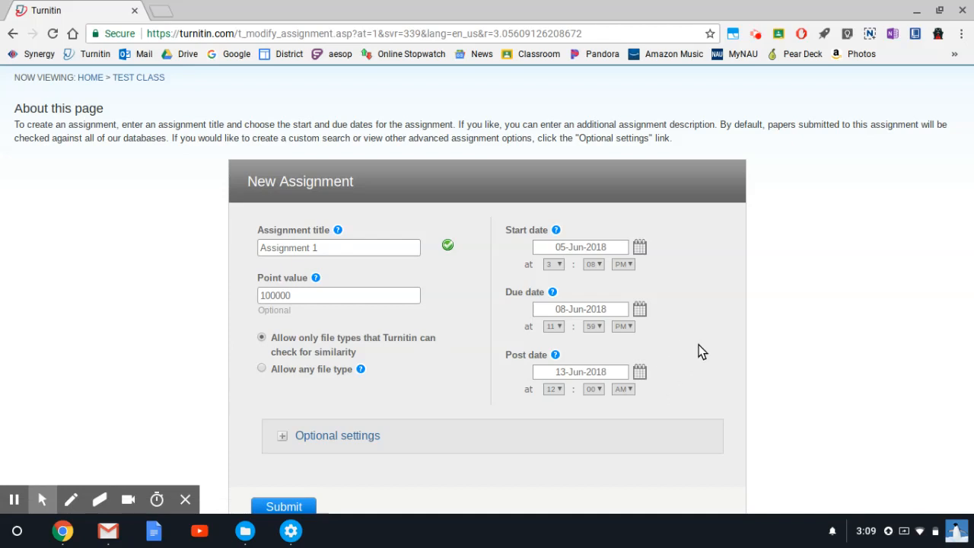
{"action": "left_click", "coordinate": [639, 373]}
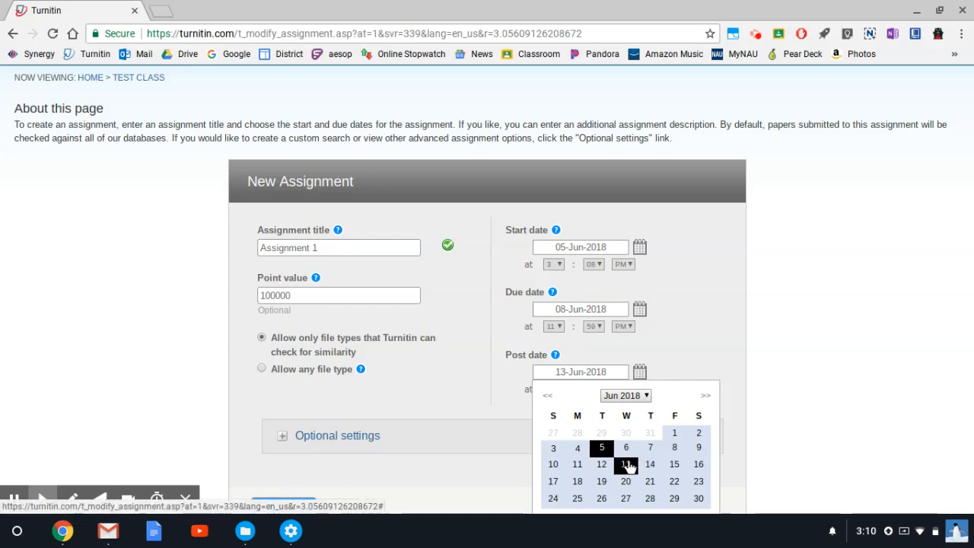
{"action": "left_click", "coordinate": [675, 447]}
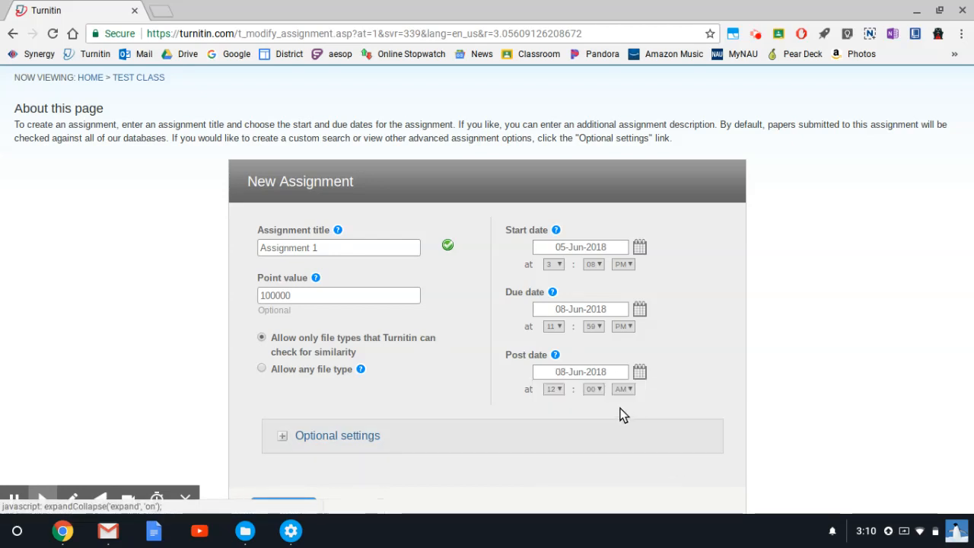
Set the post time to 11:59 PM.
{"action": "left_click", "coordinate": [558, 390]}
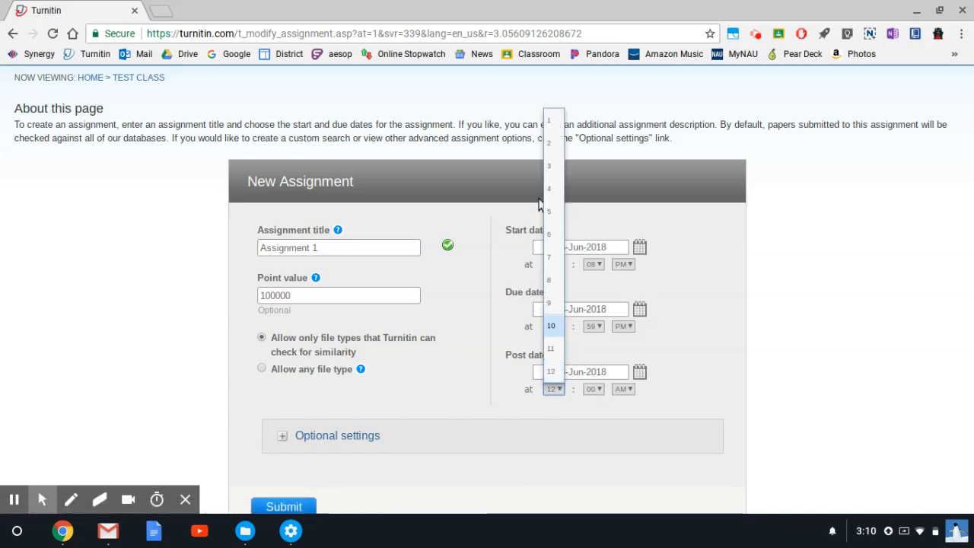
{"action": "left_click", "coordinate": [551, 349]}
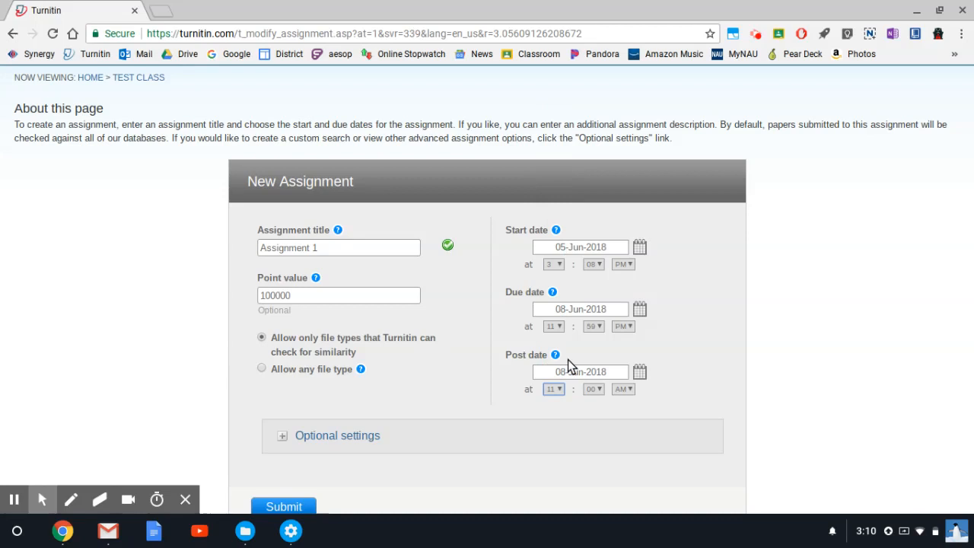
{"action": "left_click", "coordinate": [599, 389]}
{"action": "scroll", "coordinate": [599, 389], "scroll_direction": "down", "scroll_amount": 5}
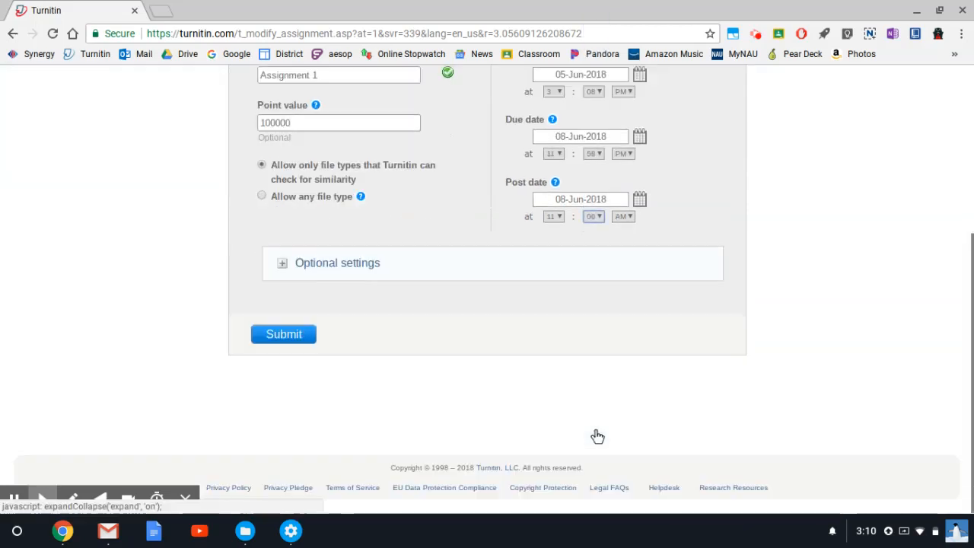
{"action": "left_click", "coordinate": [596, 217]}
{"action": "scroll", "coordinate": [592, 257], "scroll_direction": "down", "scroll_amount": 14}
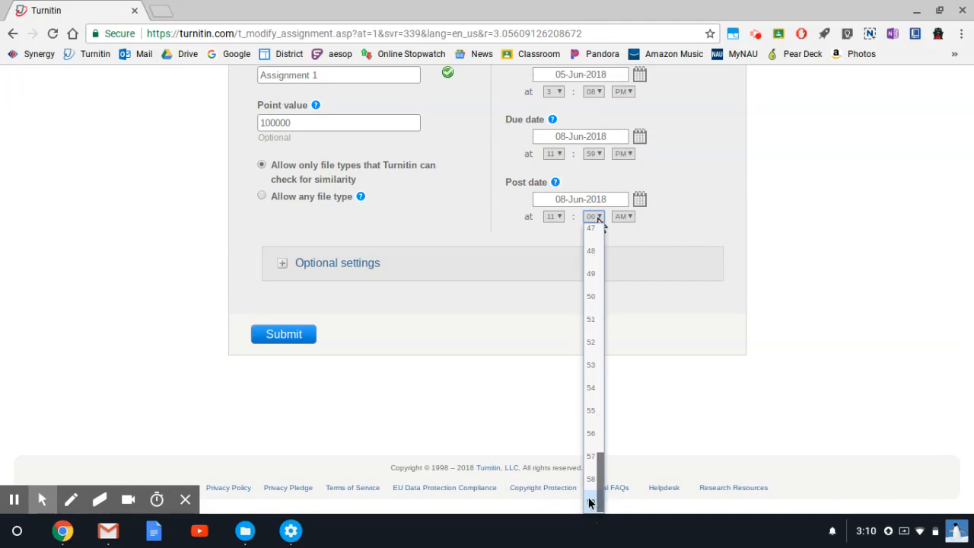
{"action": "left_click", "coordinate": [591, 500]}
{"action": "scroll", "coordinate": [635, 377], "scroll_direction": "up", "scroll_amount": 3}
{"action": "scroll", "coordinate": [636, 381], "scroll_direction": "up", "scroll_amount": 2}
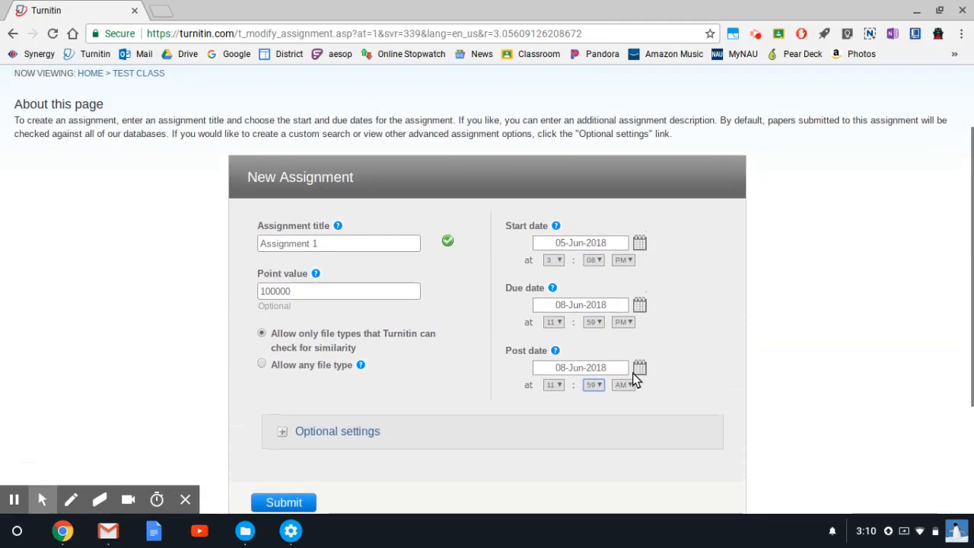
{"action": "left_click", "coordinate": [632, 387]}
{"action": "left_click", "coordinate": [623, 429]}
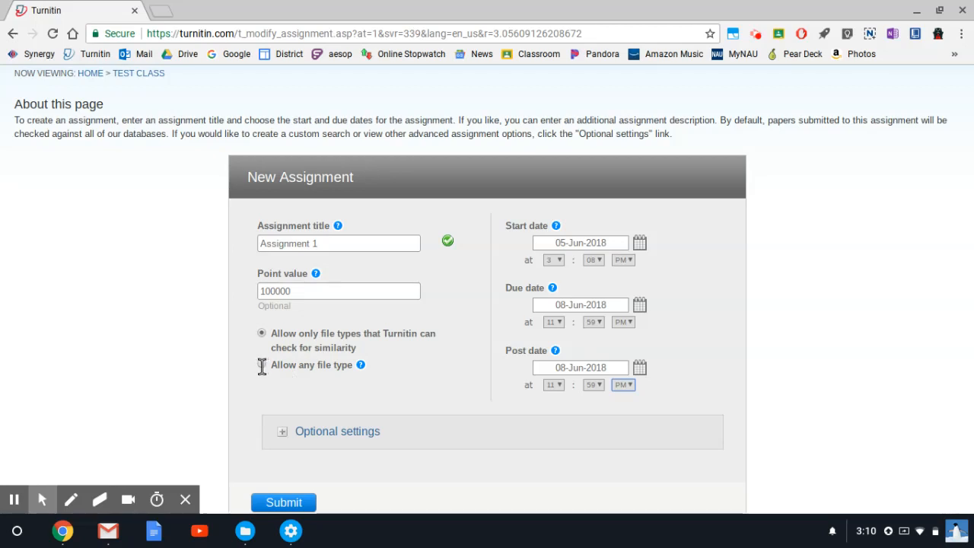
Expand the optional settings of the new assignment.
{"action": "scroll", "coordinate": [342, 387], "scroll_direction": "down", "scroll_amount": 1}
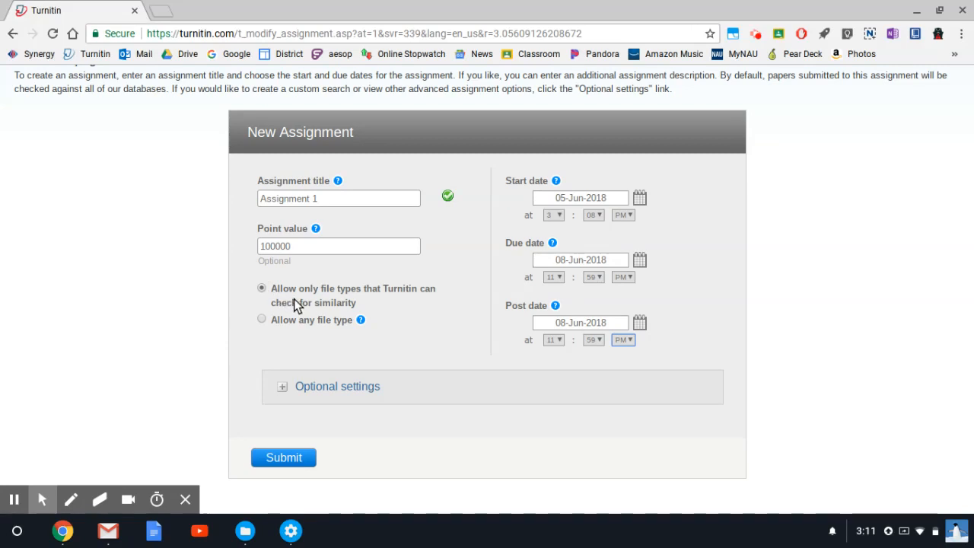
{"action": "scroll", "coordinate": [287, 366], "scroll_direction": "down", "scroll_amount": 1}
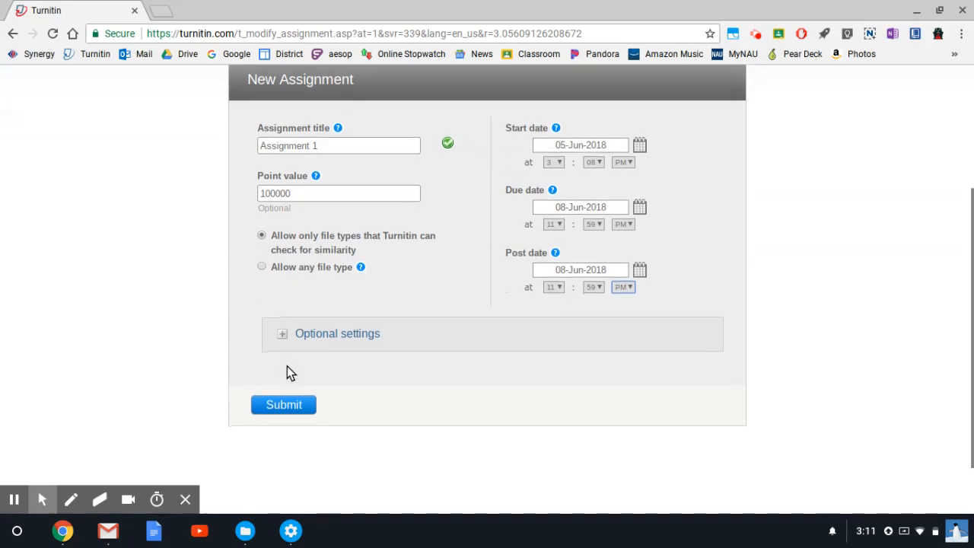
{"action": "left_click", "coordinate": [281, 341]}
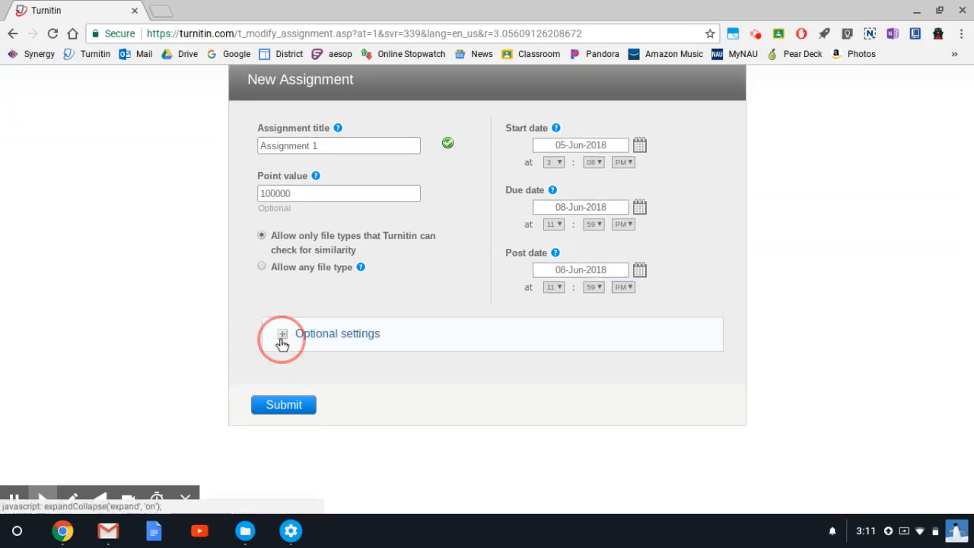
Review the special instructions, late submission and Similarity Report options, including the help text for excluding small sources.
{"action": "scroll", "coordinate": [399, 357], "scroll_direction": "down", "scroll_amount": 3}
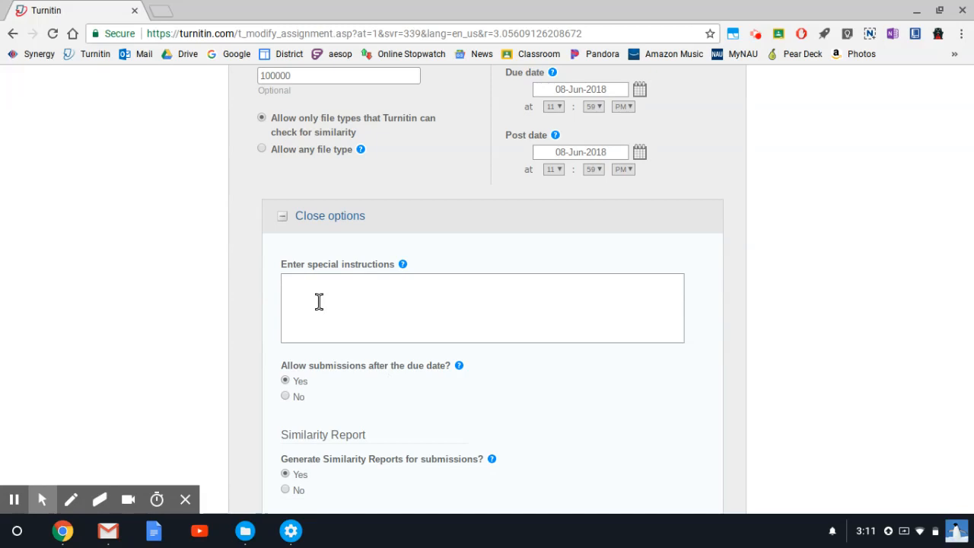
{"action": "scroll", "coordinate": [319, 301], "scroll_direction": "down", "scroll_amount": 3}
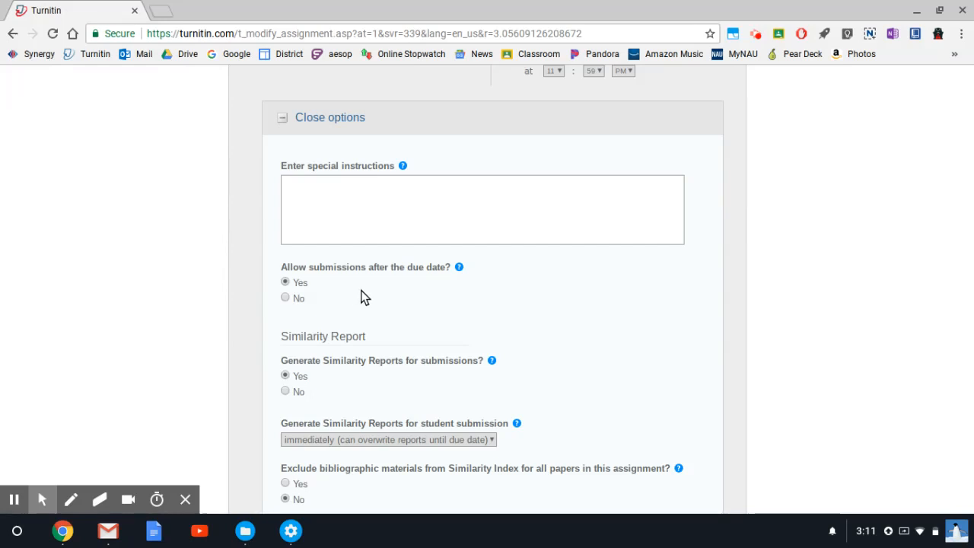
{"action": "scroll", "coordinate": [363, 297], "scroll_direction": "down", "scroll_amount": 1}
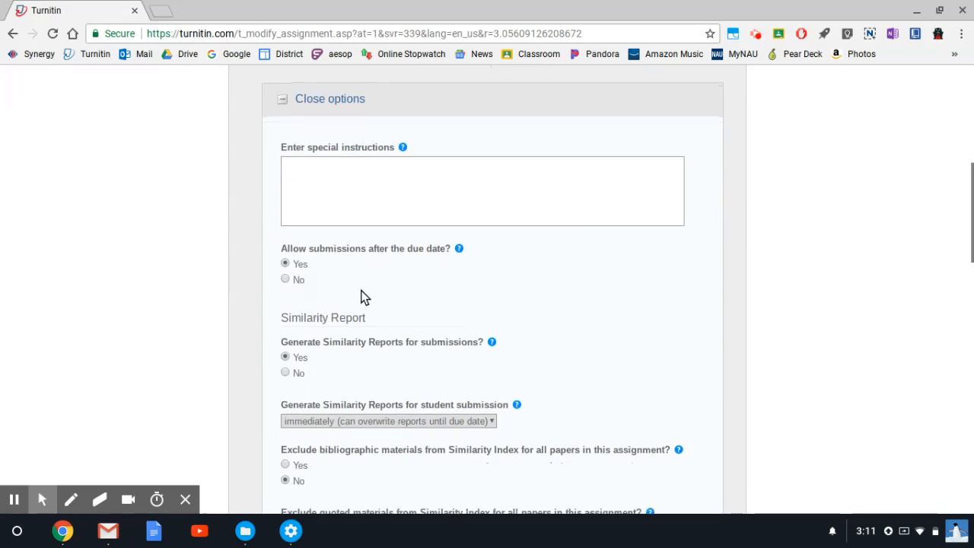
{"action": "scroll", "coordinate": [363, 297], "scroll_direction": "down", "scroll_amount": 1}
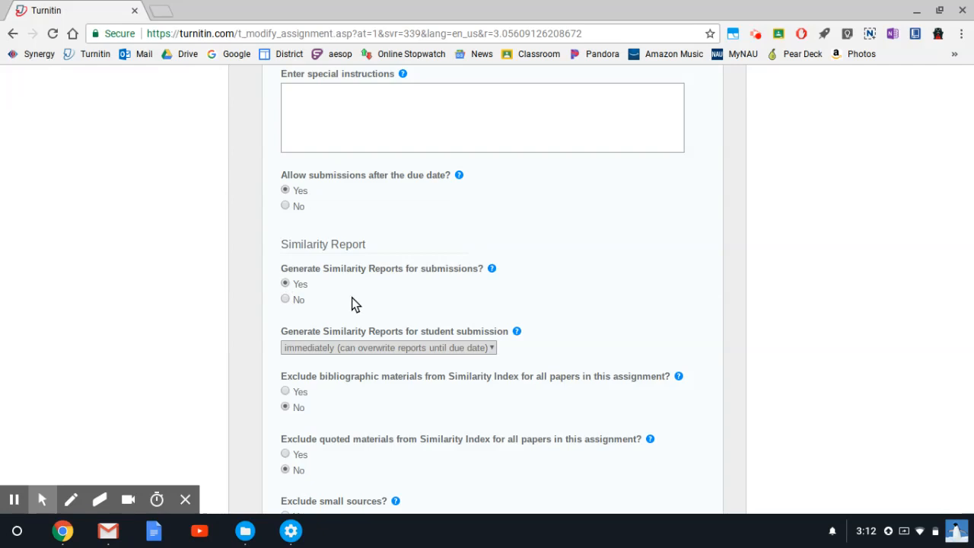
{"action": "scroll", "coordinate": [353, 300], "scroll_direction": "down", "scroll_amount": 1}
{"action": "scroll", "coordinate": [353, 299], "scroll_direction": "up", "scroll_amount": 2}
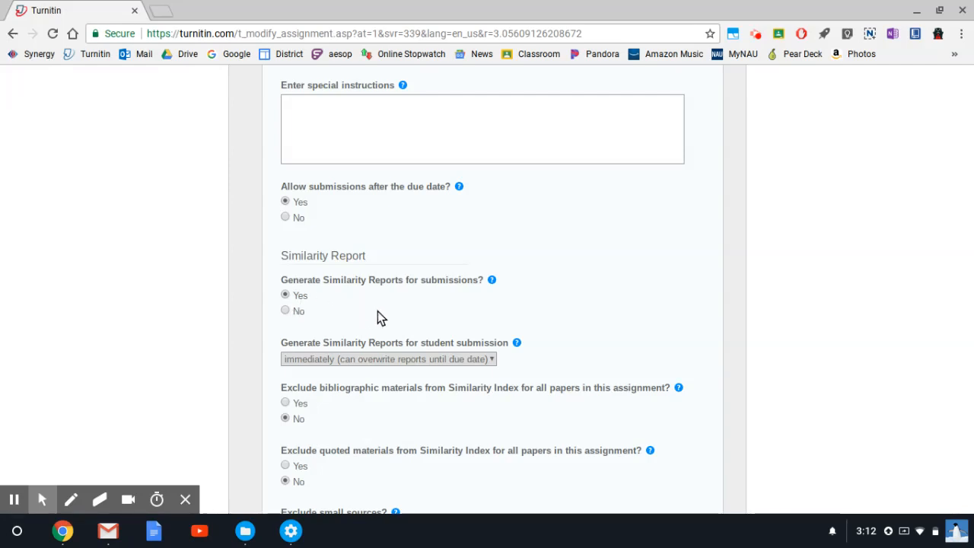
{"action": "scroll", "coordinate": [377, 311], "scroll_direction": "down", "scroll_amount": 2}
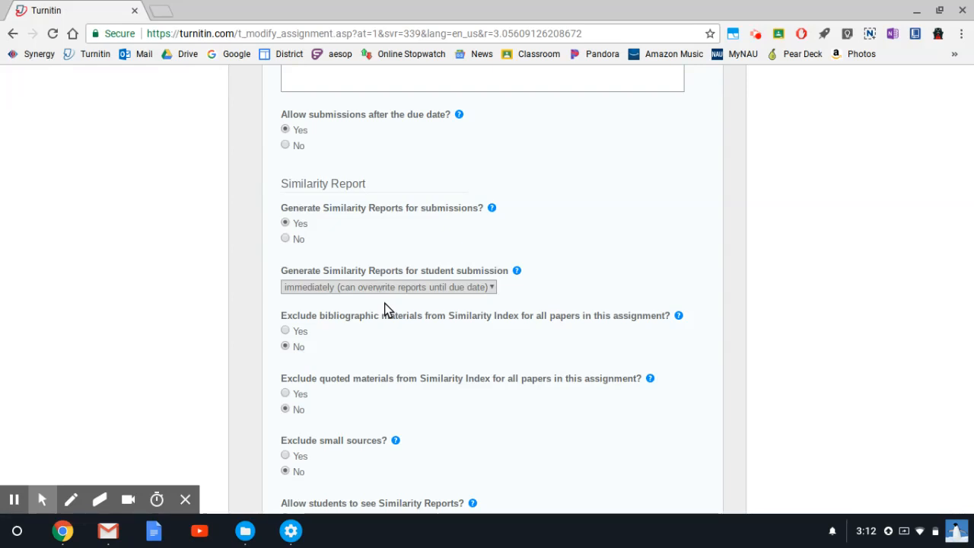
{"action": "scroll", "coordinate": [384, 303], "scroll_direction": "down", "scroll_amount": 1}
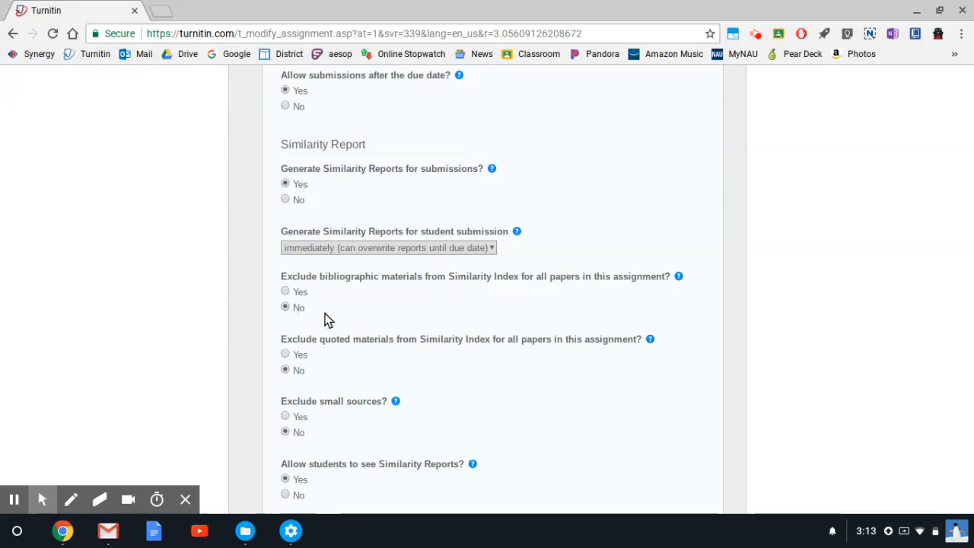
{"action": "scroll", "coordinate": [319, 312], "scroll_direction": "down", "scroll_amount": 1}
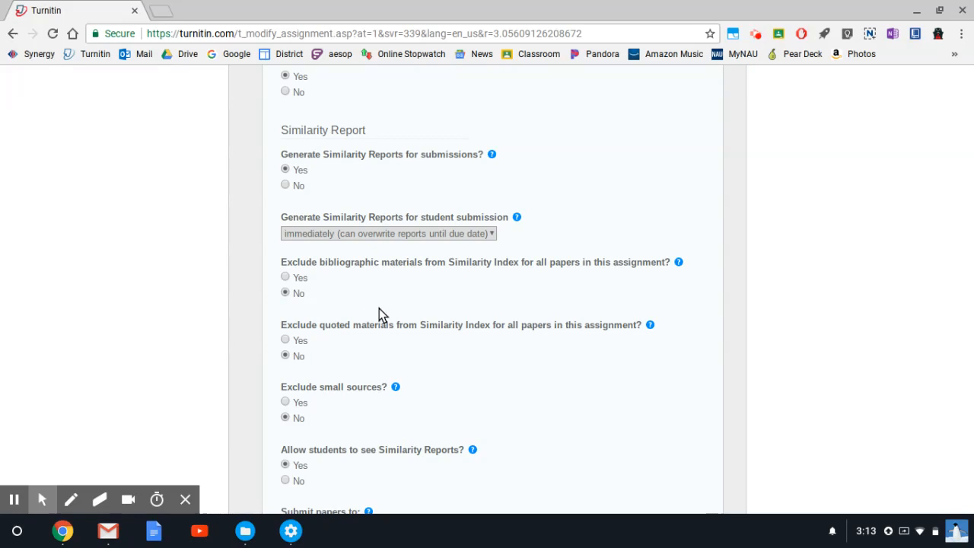
{"action": "scroll", "coordinate": [380, 308], "scroll_direction": "down", "scroll_amount": 2}
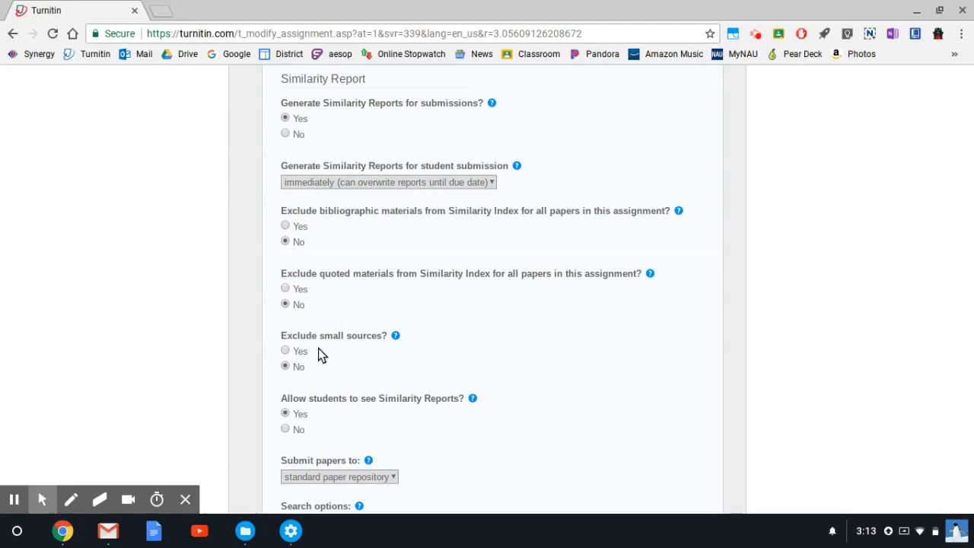
{"action": "scroll", "coordinate": [328, 372], "scroll_direction": "down", "scroll_amount": 1}
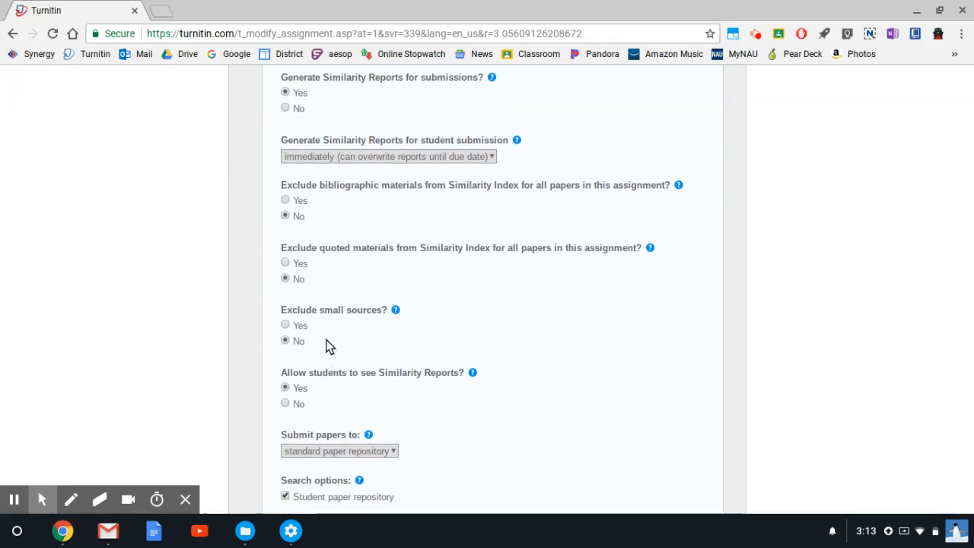
{"action": "mouse_move", "coordinate": [395, 310]}
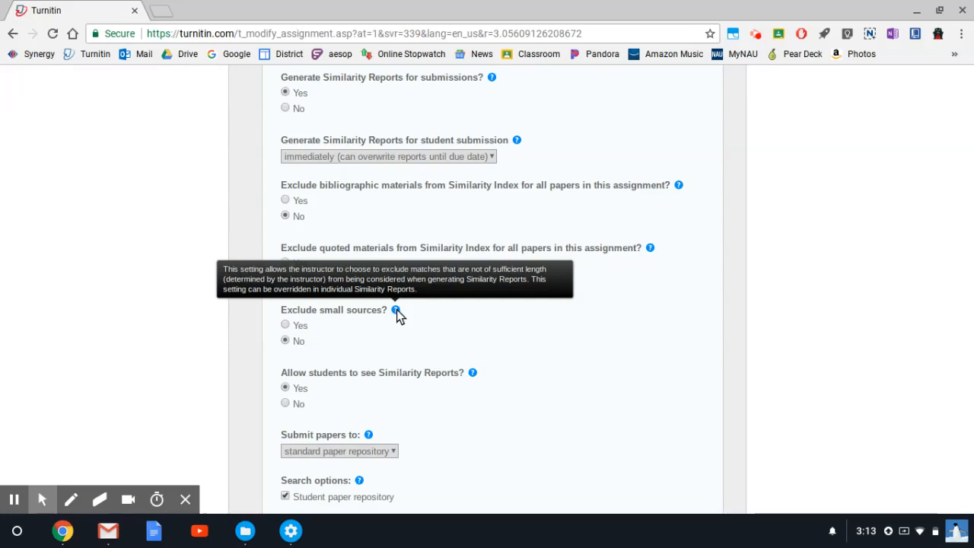
Review the options for student access to Similarity Reports, the paper repository for submissions and the search sources.
{"action": "scroll", "coordinate": [396, 329], "scroll_direction": "down", "scroll_amount": 1}
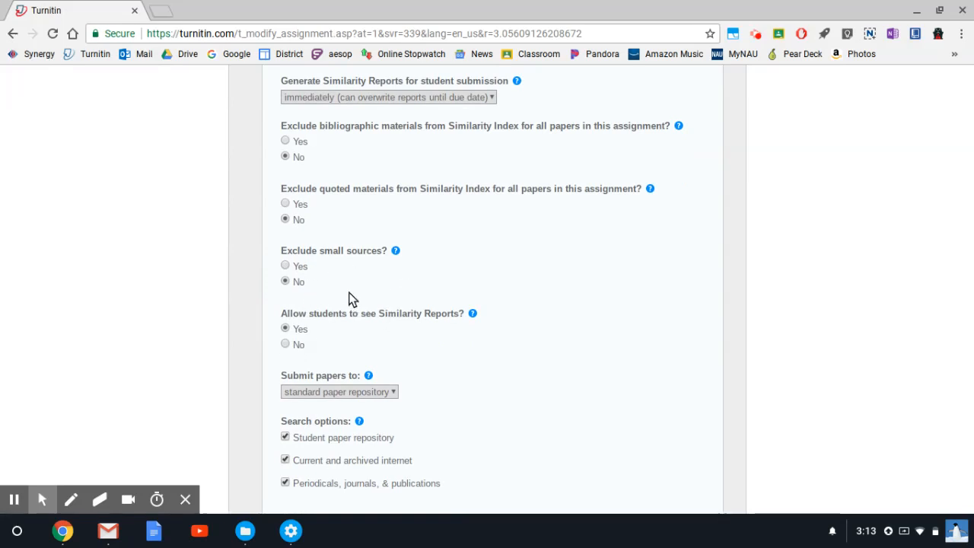
{"action": "scroll", "coordinate": [383, 330], "scroll_direction": "down", "scroll_amount": 1}
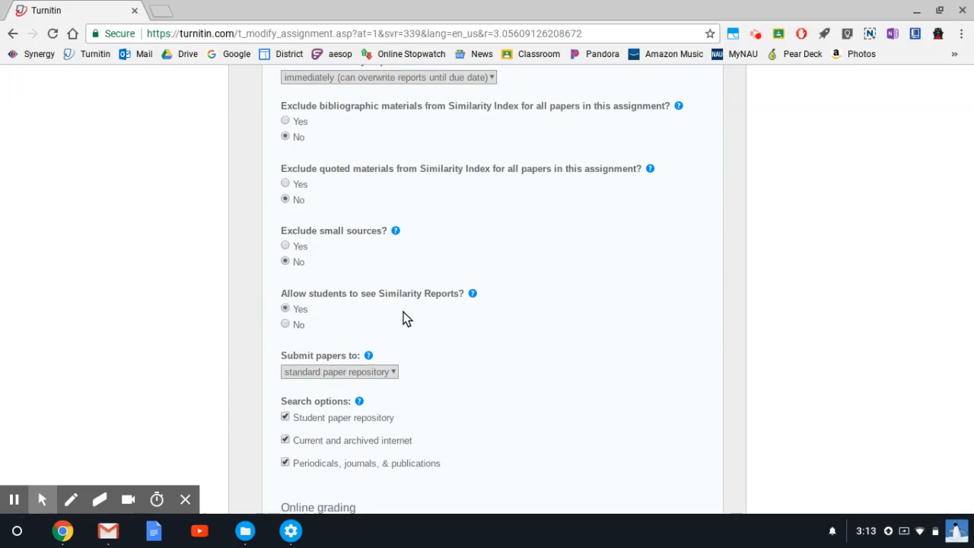
{"action": "scroll", "coordinate": [405, 319], "scroll_direction": "down", "scroll_amount": 3}
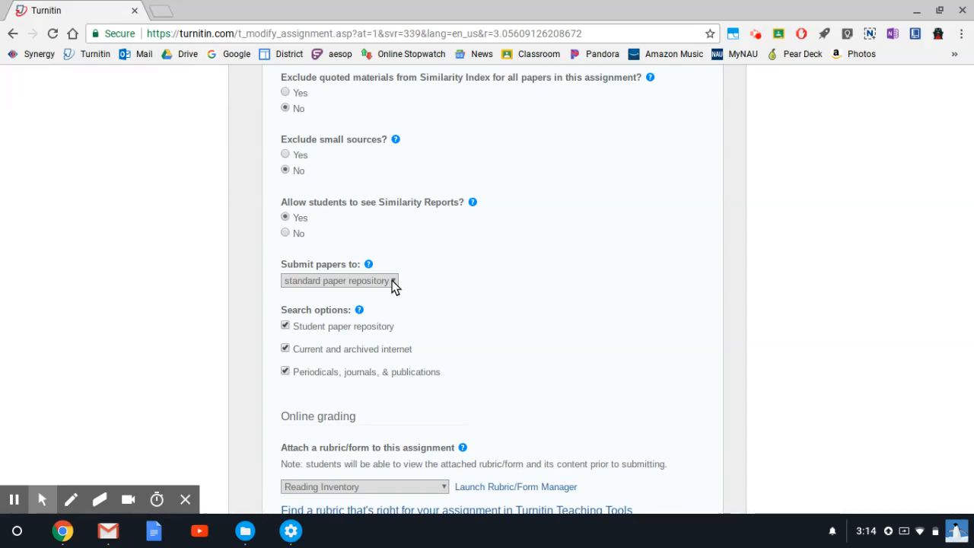
{"action": "scroll", "coordinate": [394, 285], "scroll_direction": "down", "scroll_amount": 1}
{"action": "scroll", "coordinate": [394, 285], "scroll_direction": "down", "scroll_amount": 1}
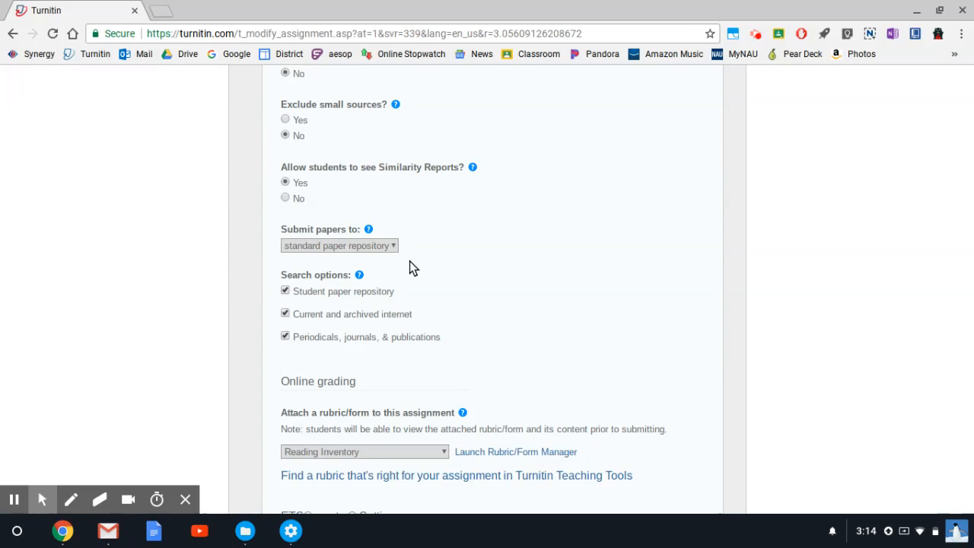
{"action": "scroll", "coordinate": [426, 270], "scroll_direction": "down", "scroll_amount": 2}
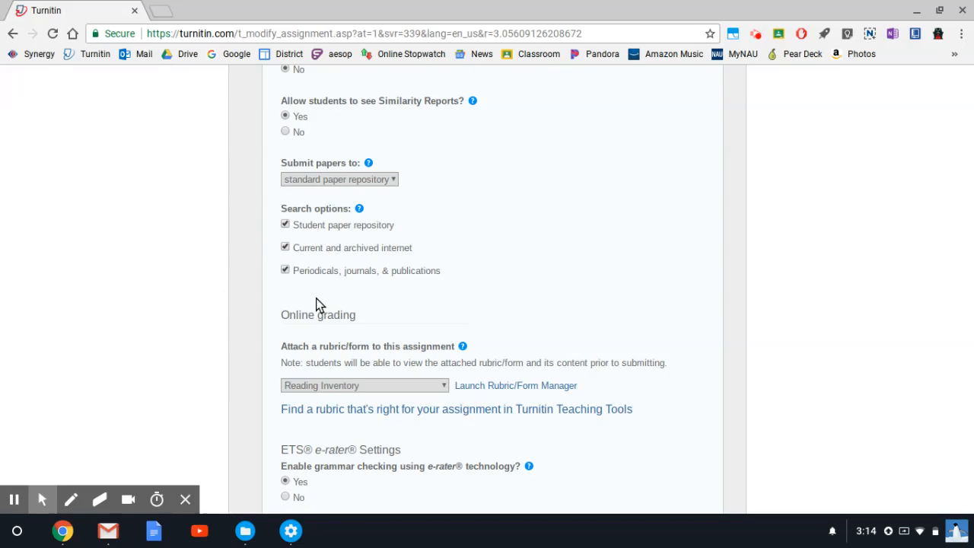
{"action": "scroll", "coordinate": [316, 303], "scroll_direction": "down", "scroll_amount": 1}
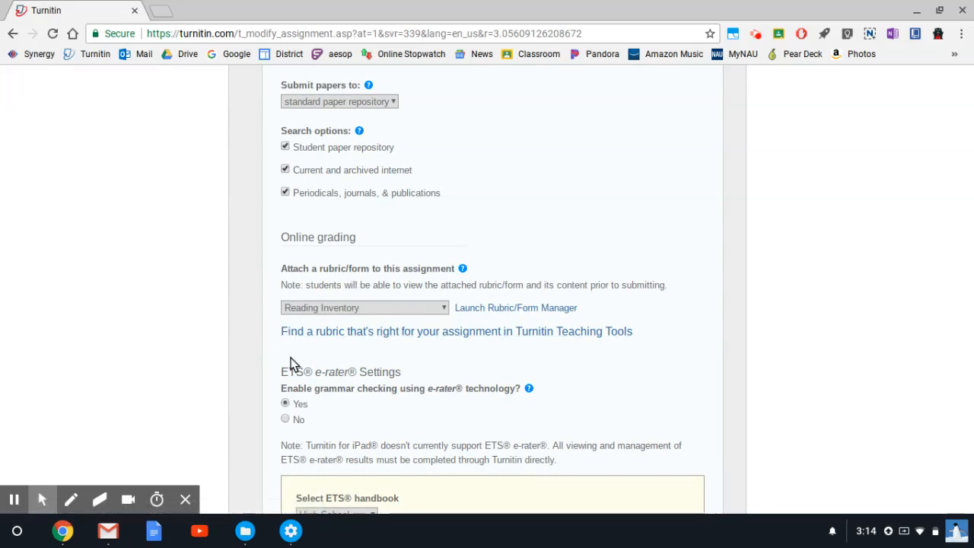
Look through the available rubrics and set the assignment's attached rubric to No rubric/form.
{"action": "left_click", "coordinate": [441, 308]}
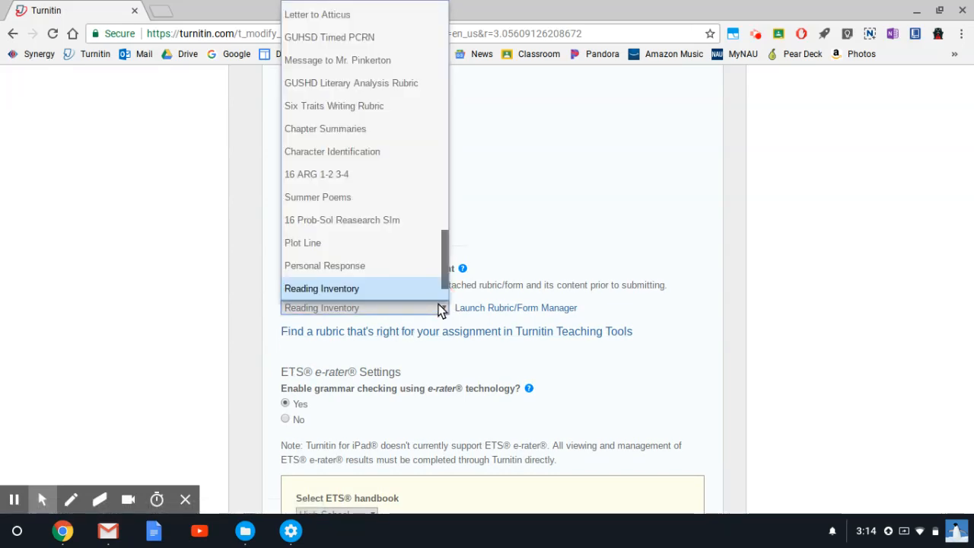
{"action": "scroll", "coordinate": [384, 219], "scroll_direction": "up", "scroll_amount": 4}
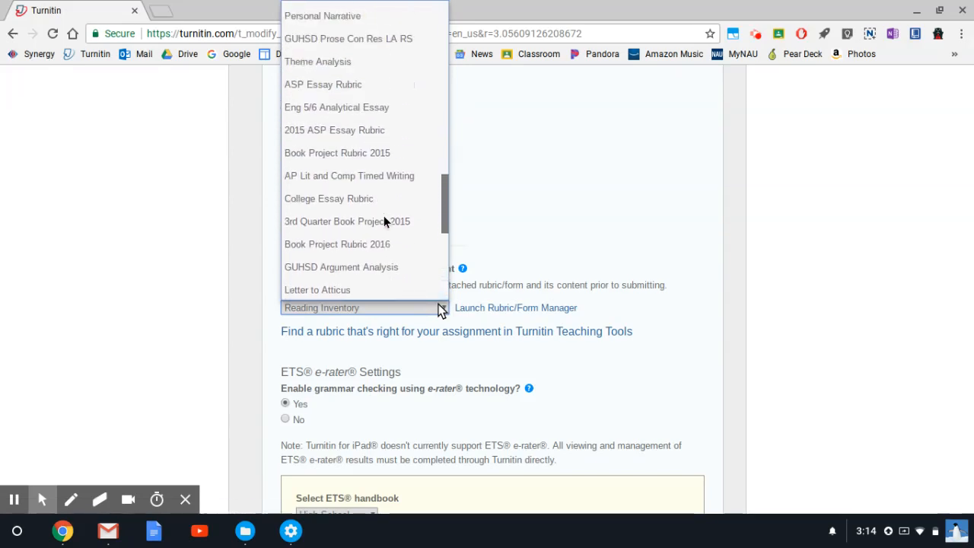
{"action": "scroll", "coordinate": [384, 221], "scroll_direction": "up", "scroll_amount": 8}
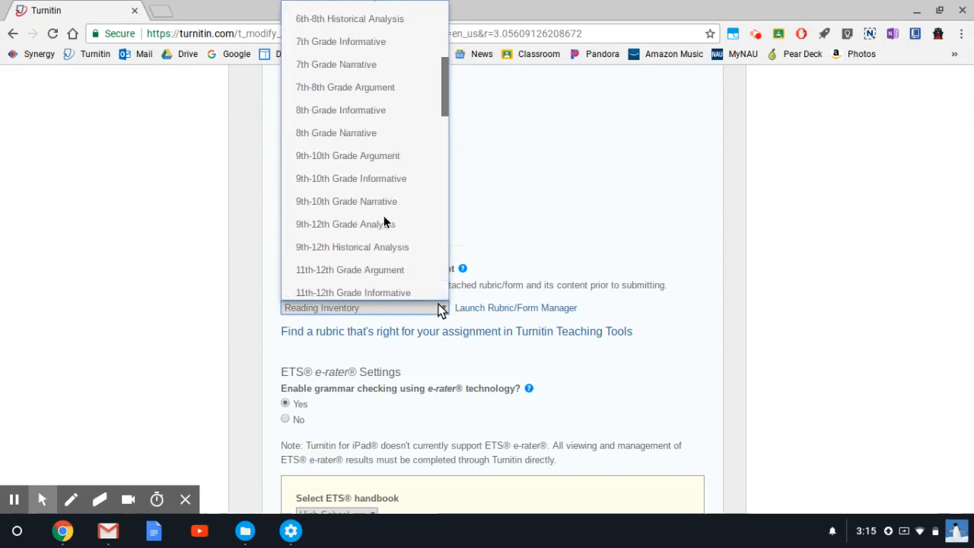
{"action": "scroll", "coordinate": [383, 221], "scroll_direction": "up", "scroll_amount": 5}
{"action": "scroll", "coordinate": [384, 221], "scroll_direction": "down", "scroll_amount": 12}
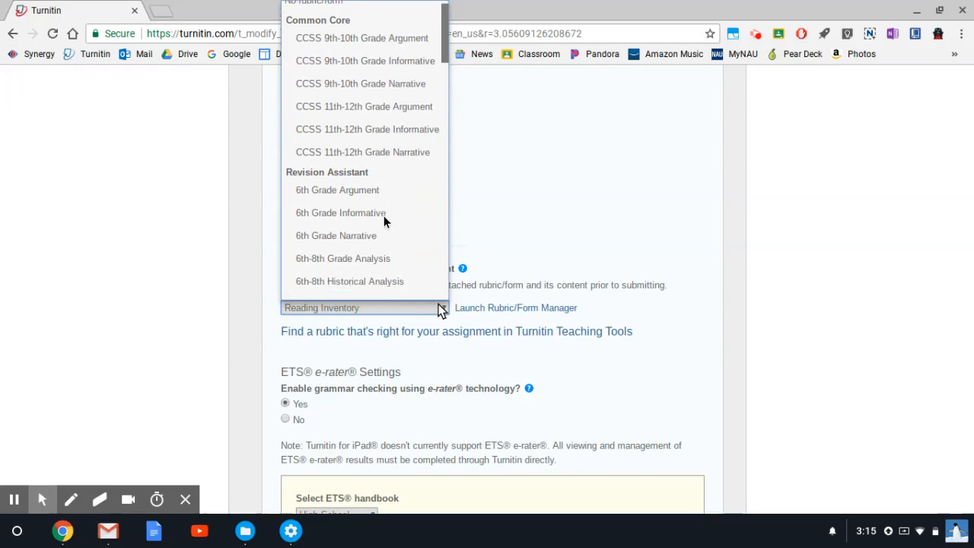
{"action": "scroll", "coordinate": [384, 221], "scroll_direction": "up", "scroll_amount": 9}
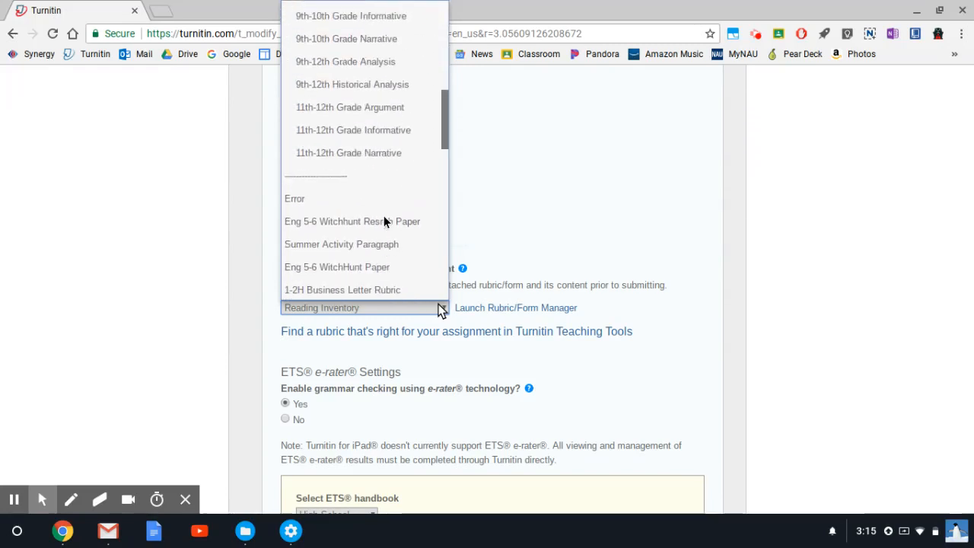
{"action": "scroll", "coordinate": [383, 221], "scroll_direction": "up", "scroll_amount": 3}
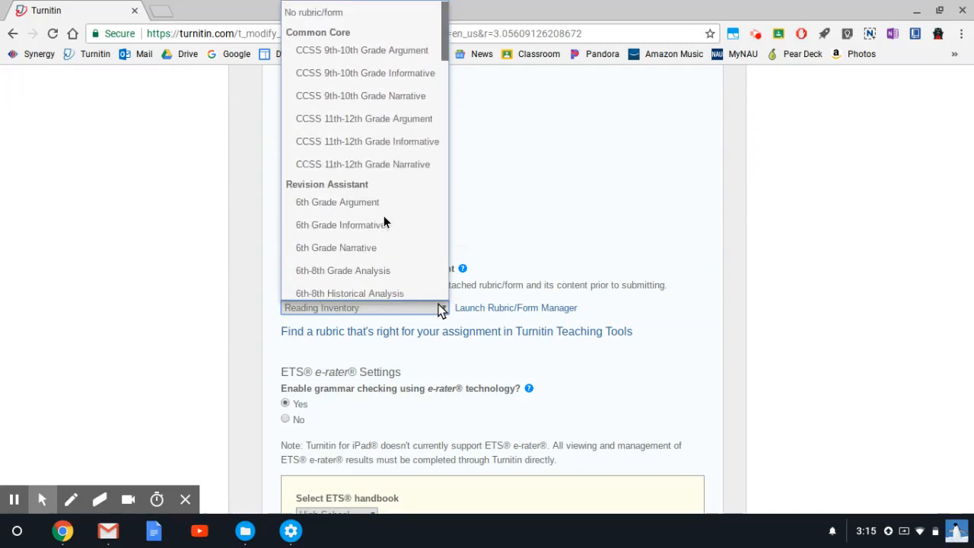
{"action": "left_click", "coordinate": [354, 18]}
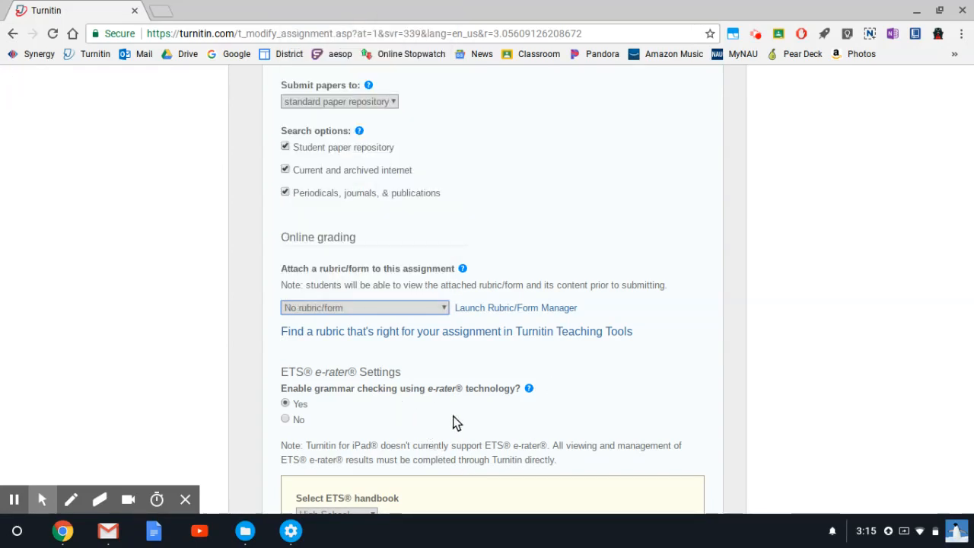
Review the ETS e-rater grammar checking settings, including the handbook, English dictionary, enabled categories and the save-as-defaults option.
{"action": "scroll", "coordinate": [453, 423], "scroll_direction": "down", "scroll_amount": 1}
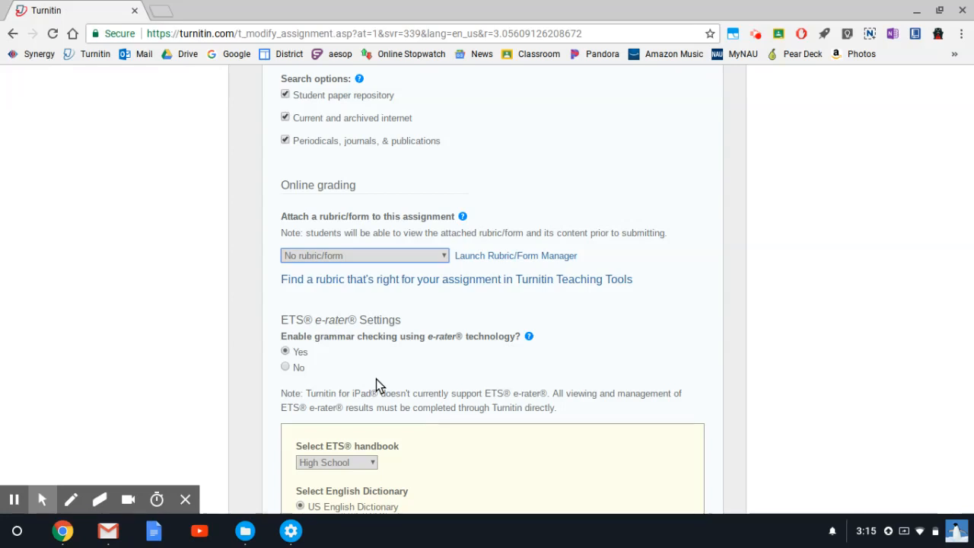
{"action": "scroll", "coordinate": [386, 366], "scroll_direction": "down", "scroll_amount": 2}
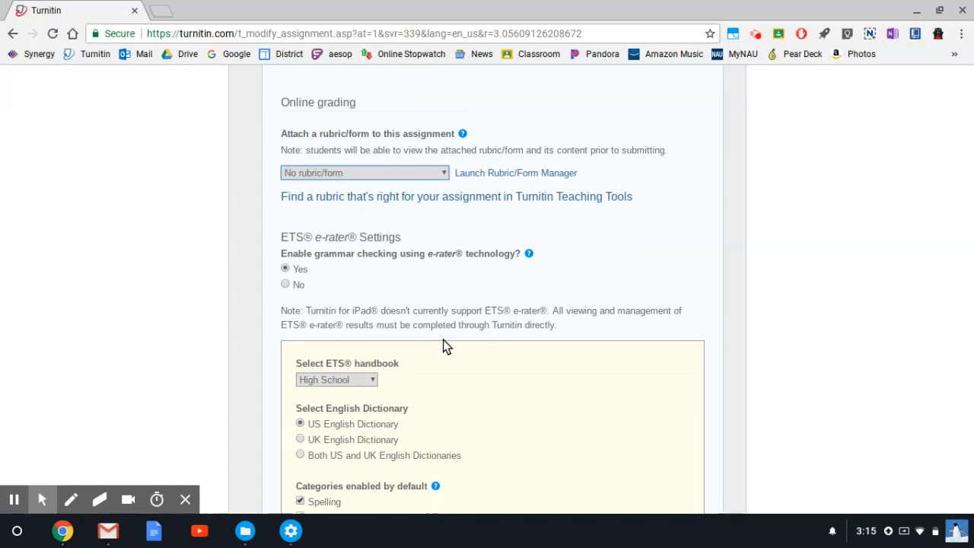
{"action": "scroll", "coordinate": [443, 346], "scroll_direction": "down", "scroll_amount": 3}
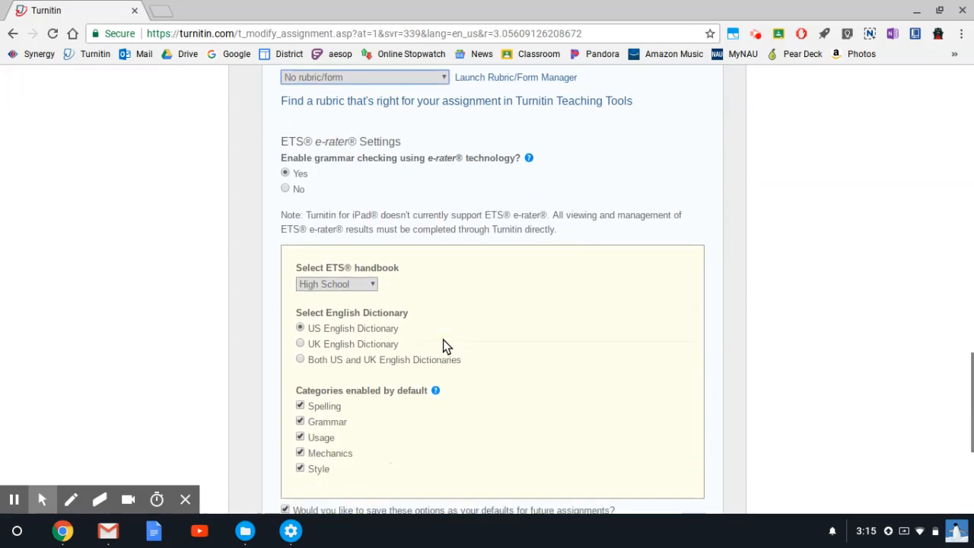
{"action": "scroll", "coordinate": [443, 339], "scroll_direction": "down", "scroll_amount": 1}
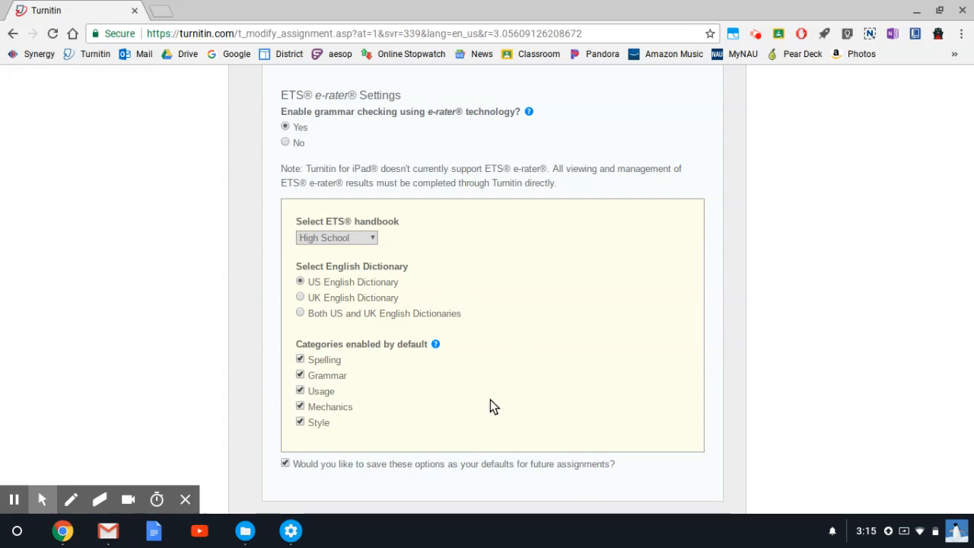
{"action": "scroll", "coordinate": [491, 403], "scroll_direction": "down", "scroll_amount": 2}
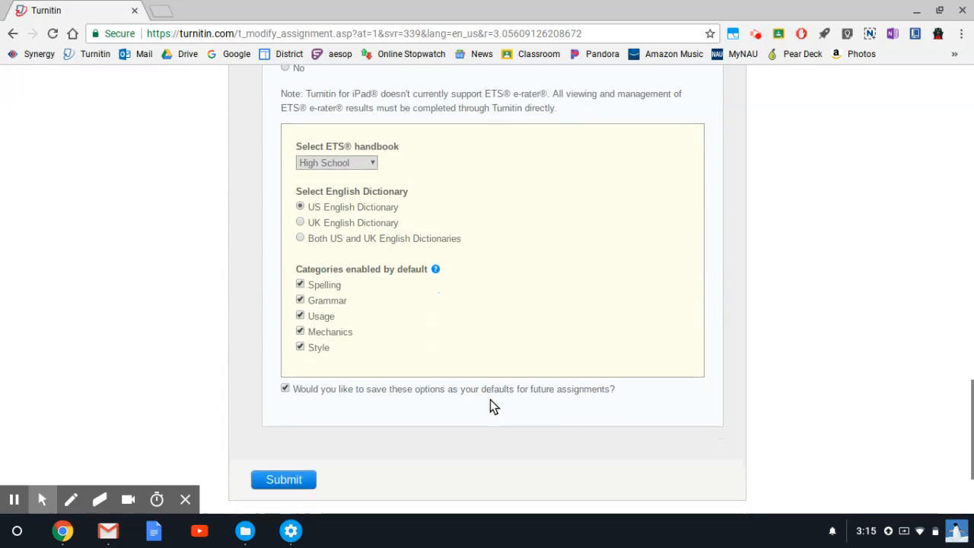
Recheck the whole new assignment form, from the title and dates to the optional settings, and try to submit it.
{"action": "scroll", "coordinate": [490, 403], "scroll_direction": "up", "scroll_amount": 10}
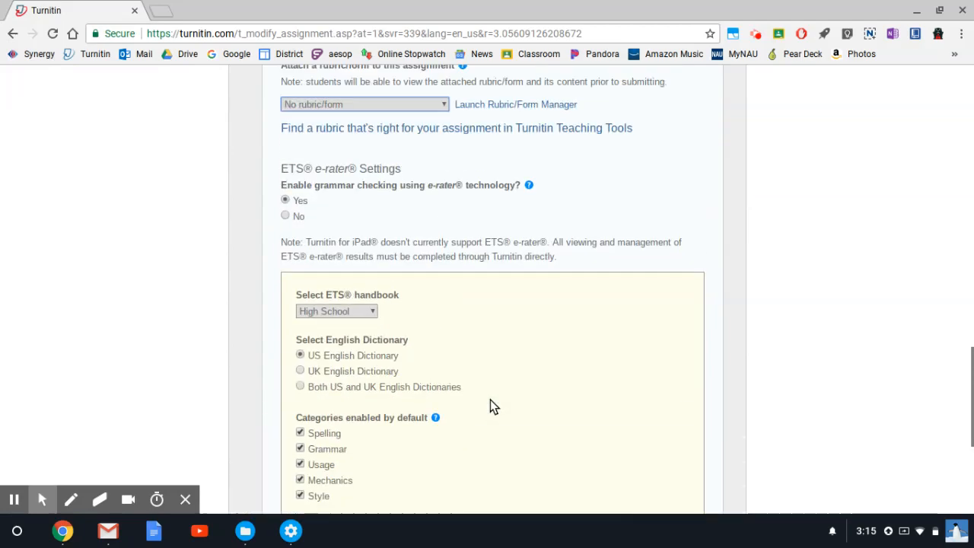
{"action": "scroll", "coordinate": [490, 403], "scroll_direction": "up", "scroll_amount": 8}
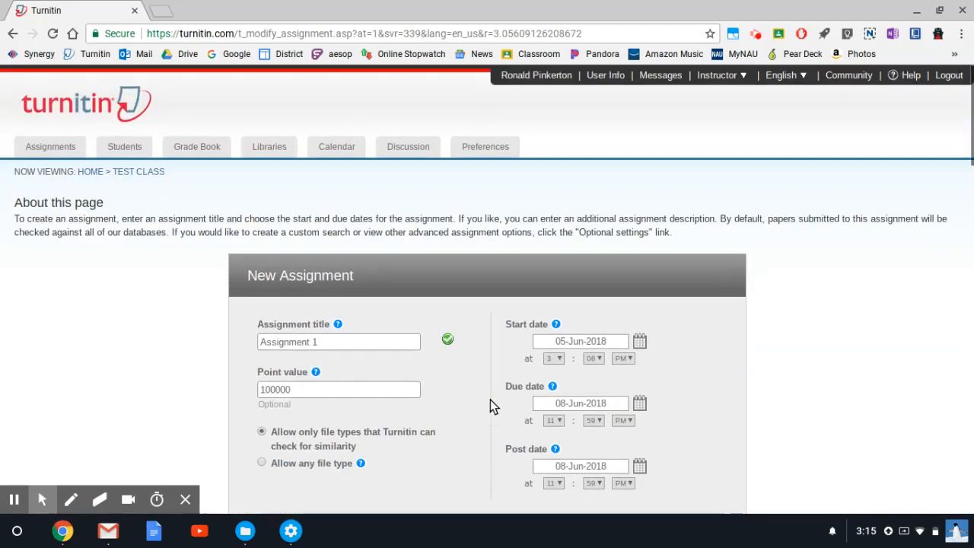
{"action": "scroll", "coordinate": [490, 404], "scroll_direction": "down", "scroll_amount": 3}
{"action": "scroll", "coordinate": [490, 404], "scroll_direction": "up", "scroll_amount": 2}
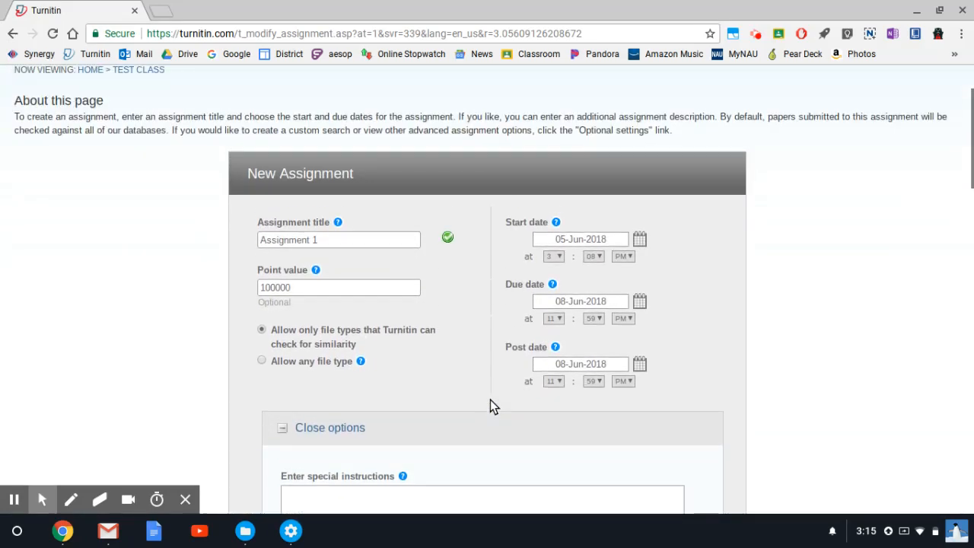
{"action": "scroll", "coordinate": [490, 404], "scroll_direction": "down", "scroll_amount": 3}
{"action": "scroll", "coordinate": [490, 401], "scroll_direction": "down", "scroll_amount": 15}
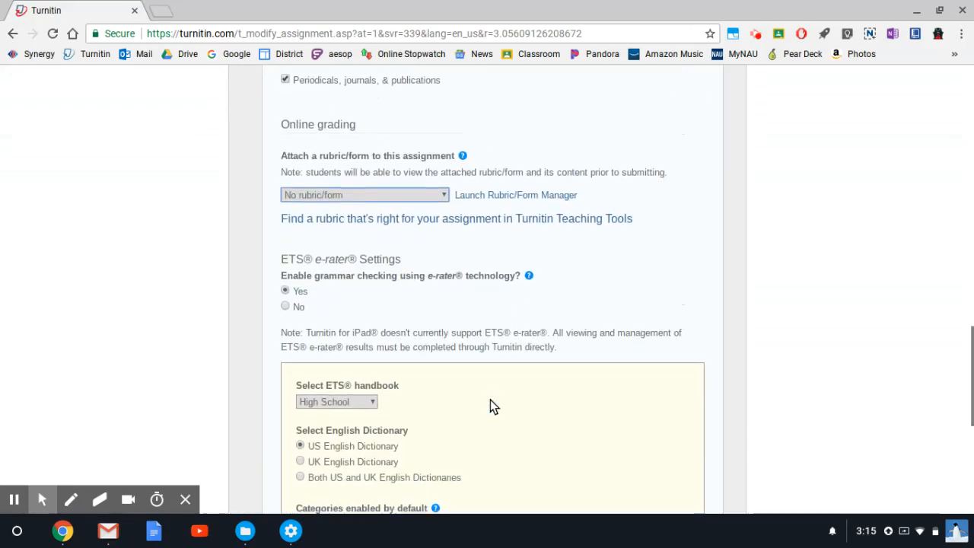
{"action": "scroll", "coordinate": [490, 400], "scroll_direction": "down", "scroll_amount": 1}
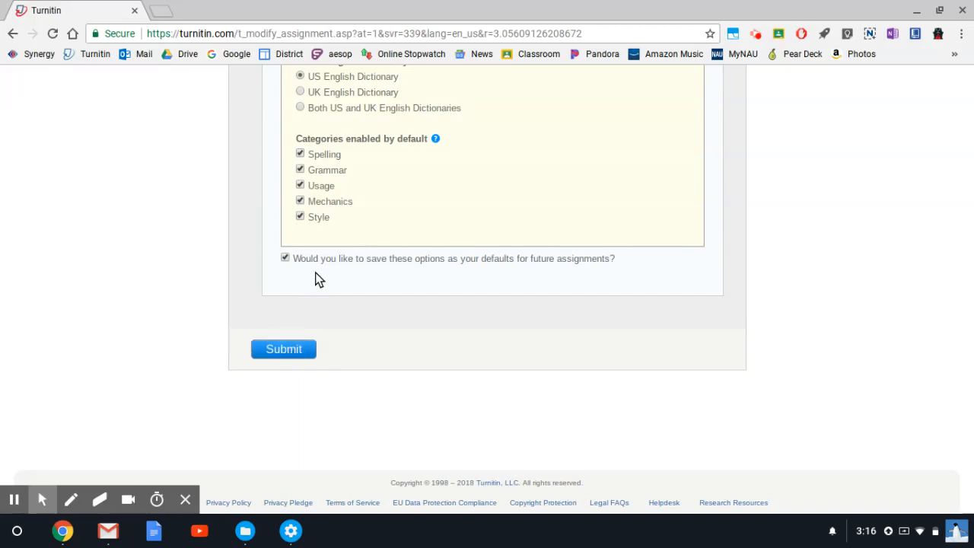
{"action": "scroll", "coordinate": [315, 274], "scroll_direction": "up", "scroll_amount": 20}
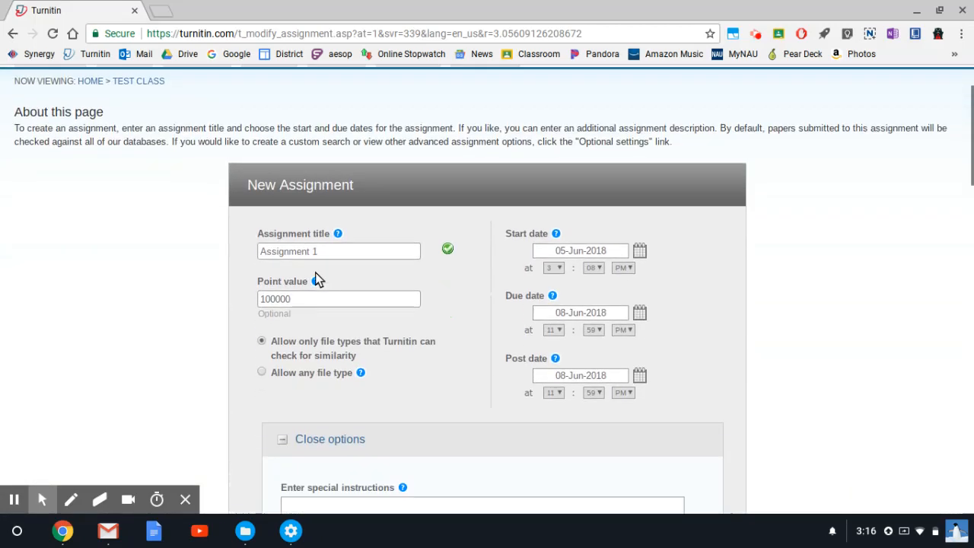
{"action": "scroll", "coordinate": [315, 274], "scroll_direction": "down", "scroll_amount": 20}
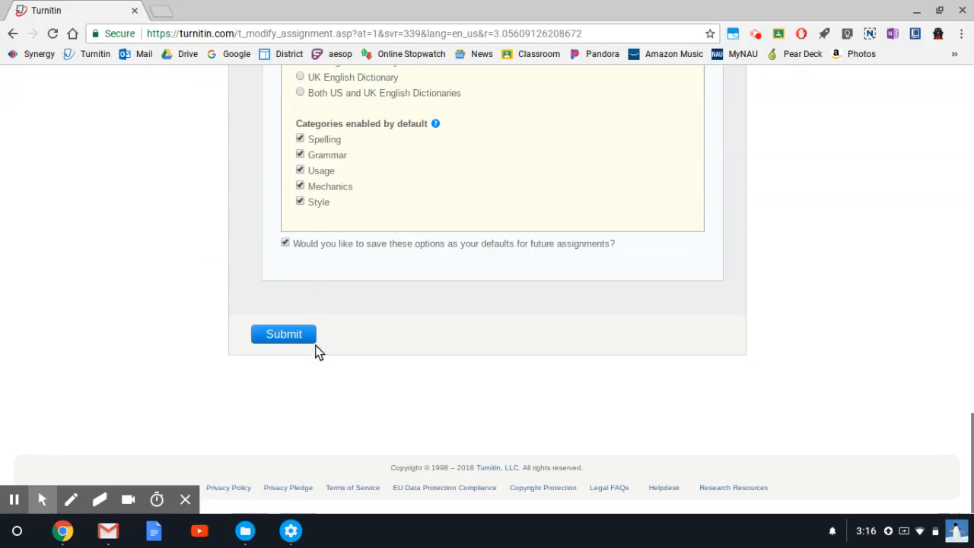
{"action": "left_click", "coordinate": [292, 340]}
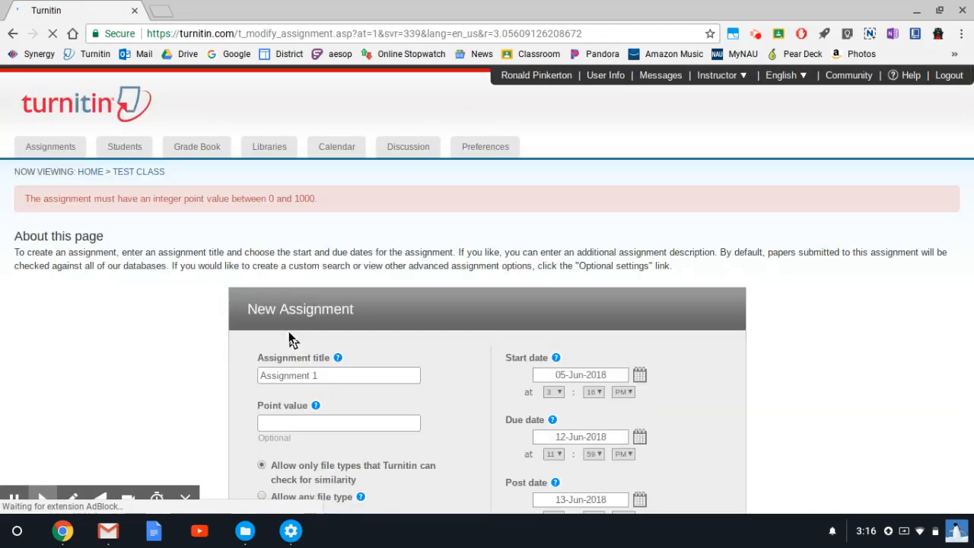
Set the assignment's point value to 100 and submit the new assignment.
{"action": "left_click", "coordinate": [318, 420]}
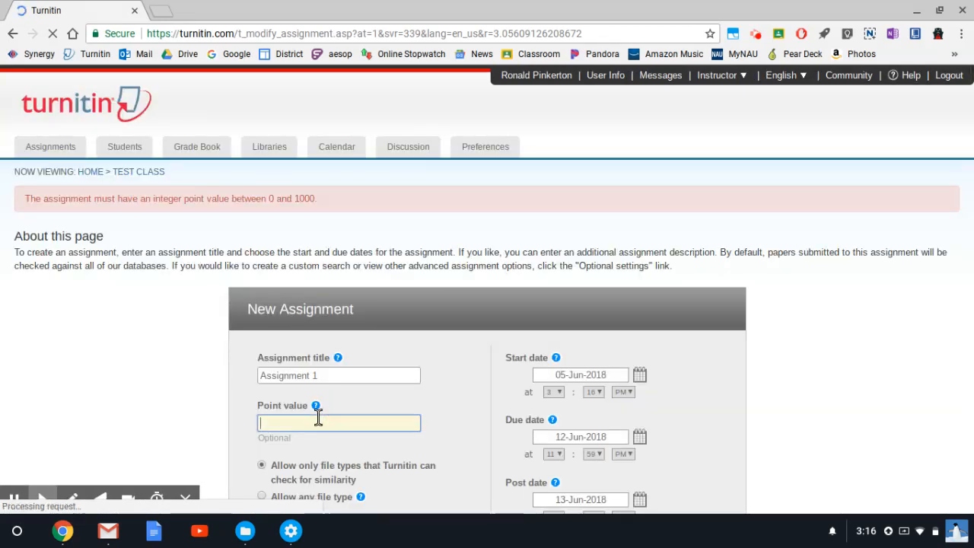
{"action": "type", "text": "100"}
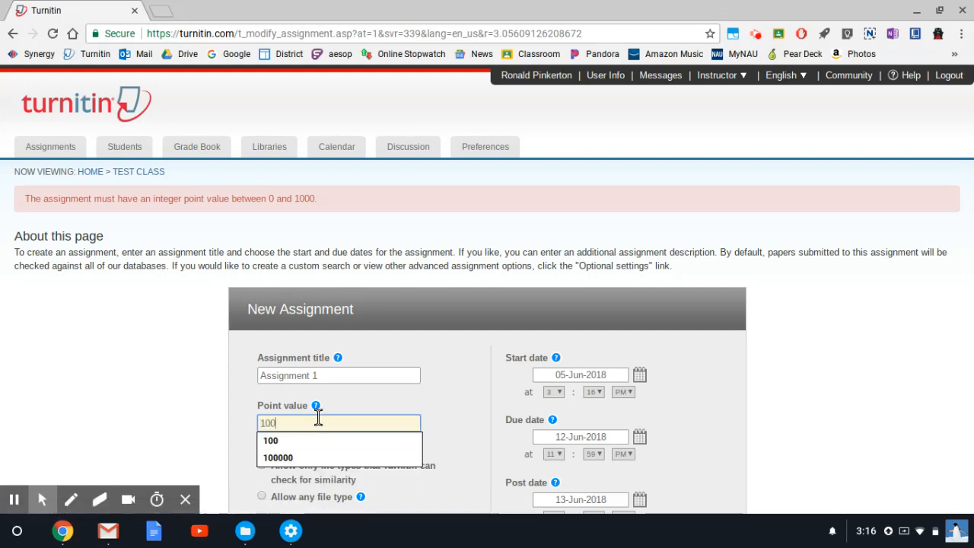
{"action": "scroll", "coordinate": [453, 351], "scroll_direction": "down", "scroll_amount": 2}
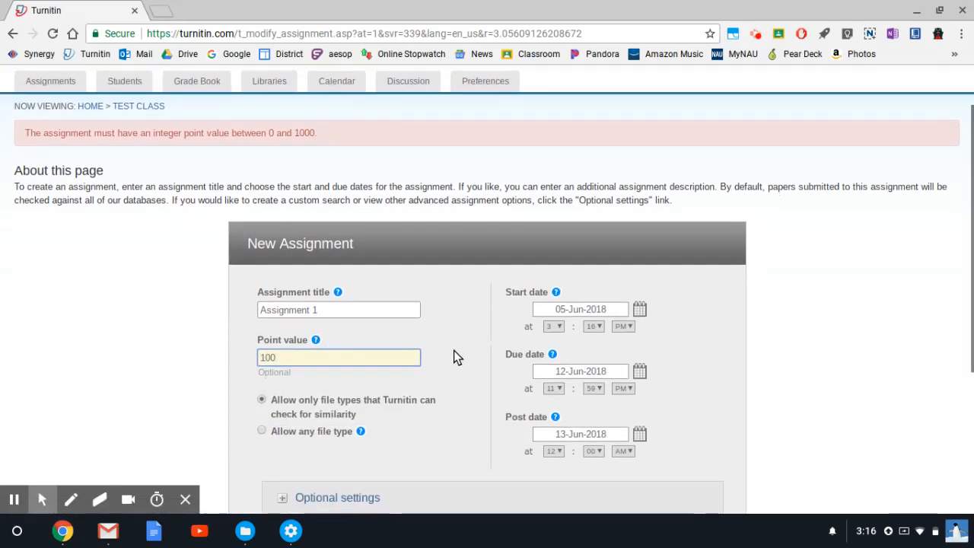
{"action": "scroll", "coordinate": [454, 350], "scroll_direction": "down", "scroll_amount": 3}
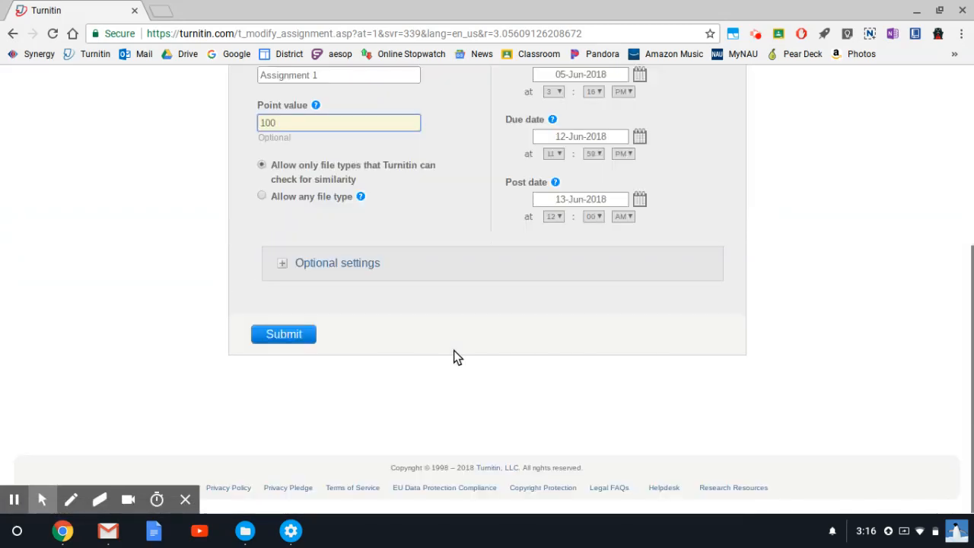
{"action": "left_click", "coordinate": [297, 337]}
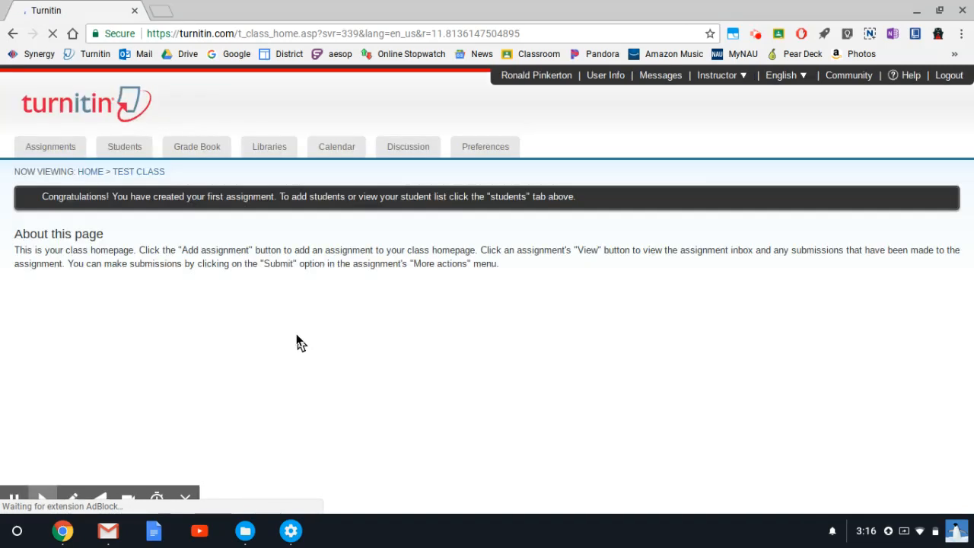
Show the additional actions available for Assignment 1 on the Test Class homepage.
{"action": "scroll", "coordinate": [297, 336], "scroll_direction": "down", "scroll_amount": 1}
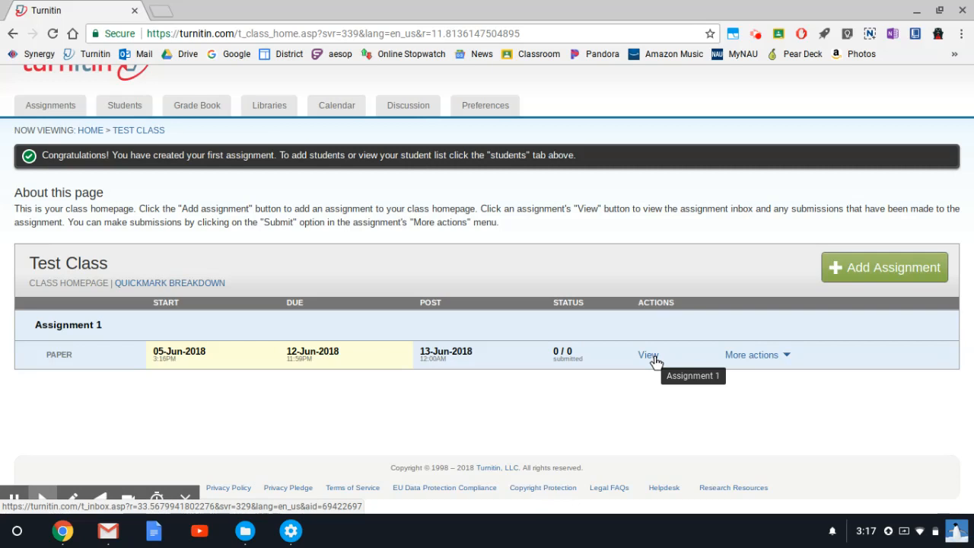
{"action": "left_click", "coordinate": [737, 358]}
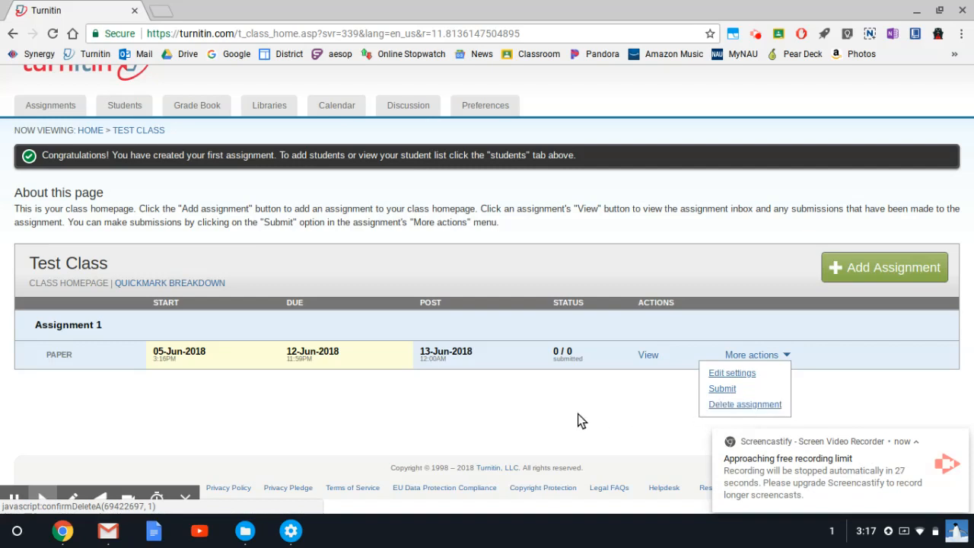
{"action": "mouse_move", "coordinate": [12, 502]}
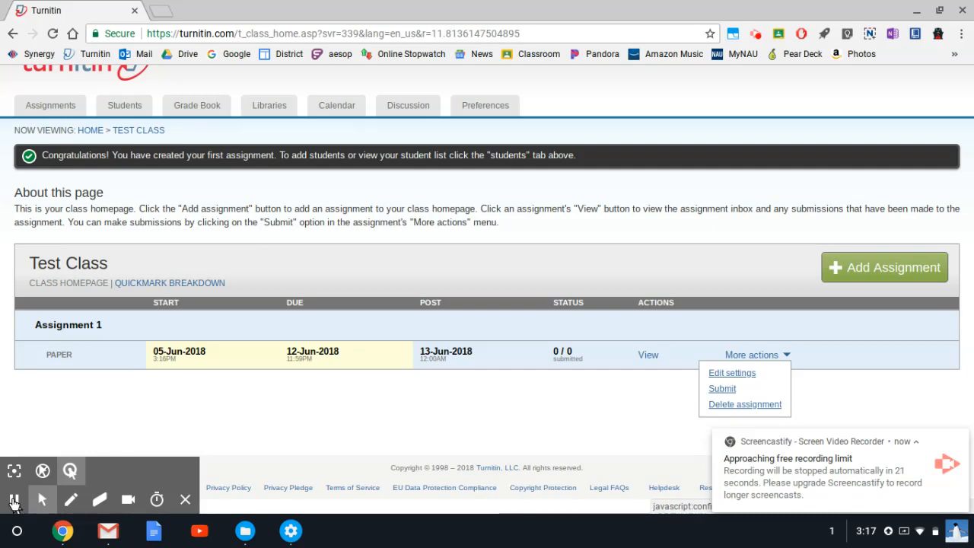
{"action": "left_click", "coordinate": [13, 501]}
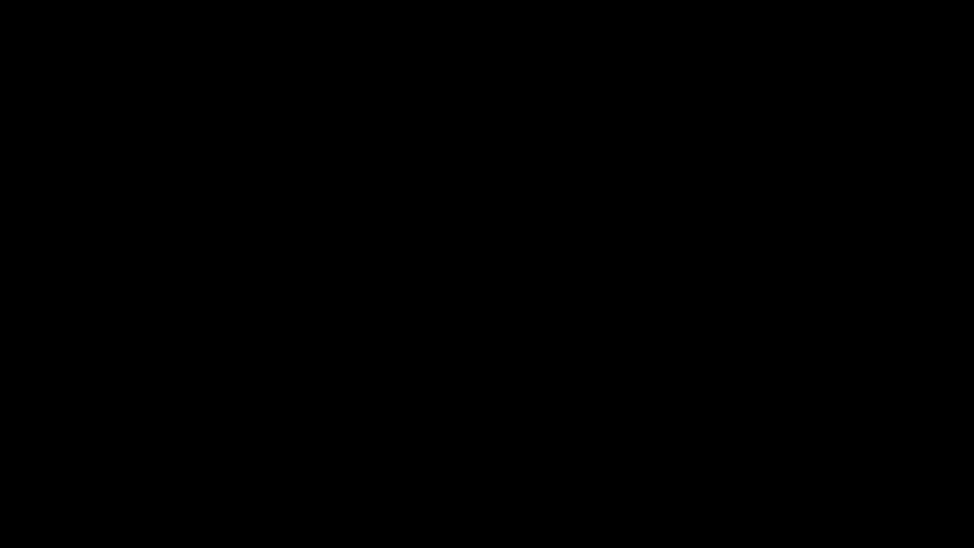